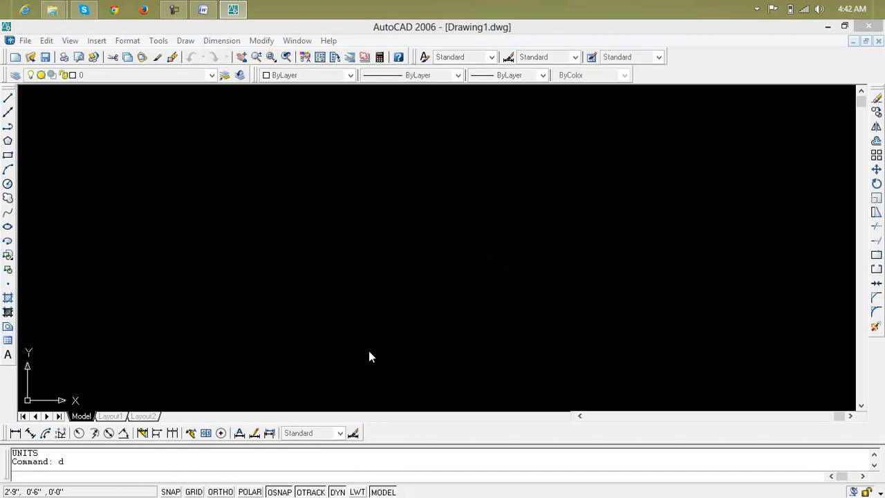
Step: Set the Standard dimension style's primary units to Architectural with 0'-0" precision and make the style current
{"action": "left_click", "coordinate": [578, 236]}
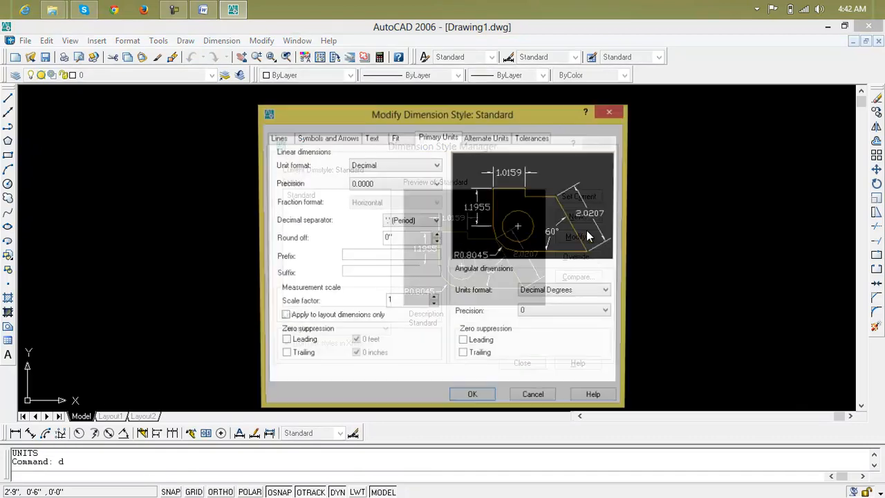
{"action": "left_click", "coordinate": [421, 166]}
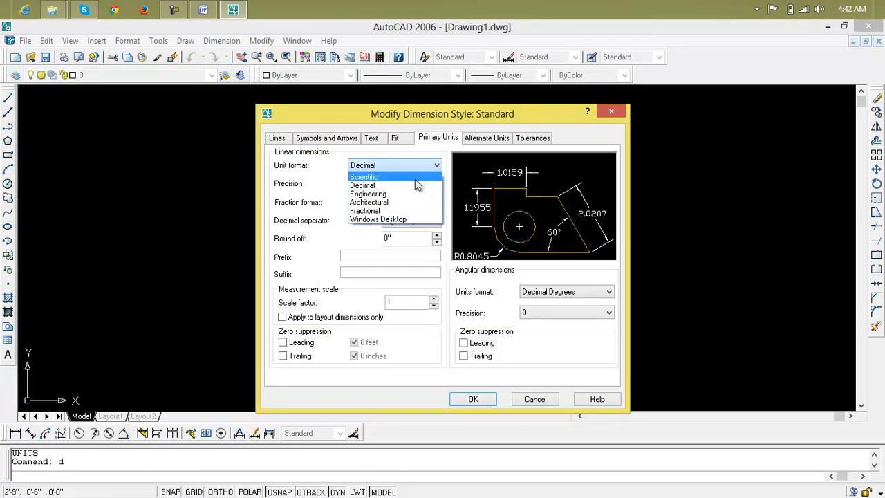
{"action": "left_click", "coordinate": [417, 200]}
{"action": "left_click", "coordinate": [408, 184]}
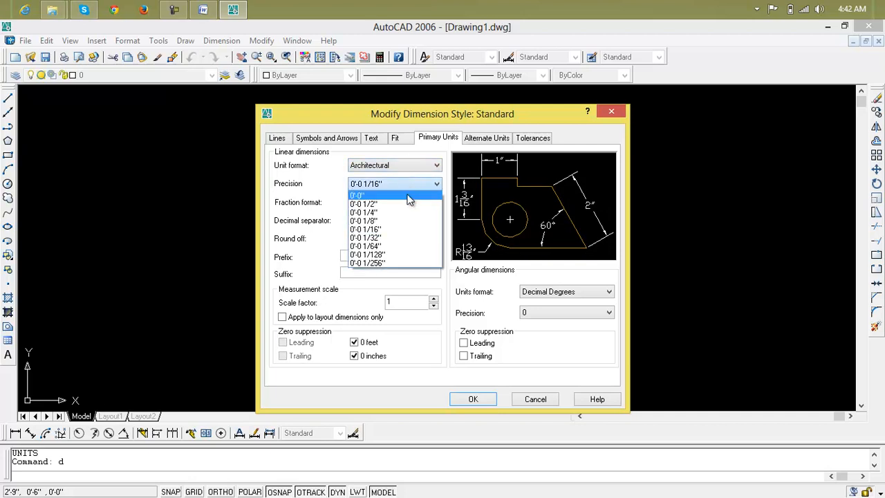
{"action": "left_click", "coordinate": [409, 196]}
{"action": "left_click", "coordinate": [473, 400]}
{"action": "left_click", "coordinate": [559, 200]}
{"action": "left_click", "coordinate": [523, 362]}
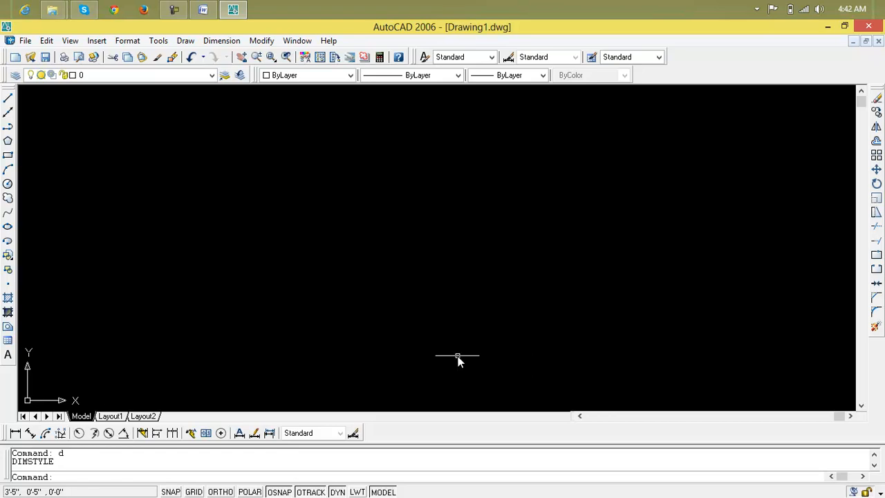
Step: Draw a 5' by 5' square with the Rectangle command and fit the whole drawing in view
{"action": "left_click", "coordinate": [9, 156]}
{"action": "left_click", "coordinate": [155, 163]}
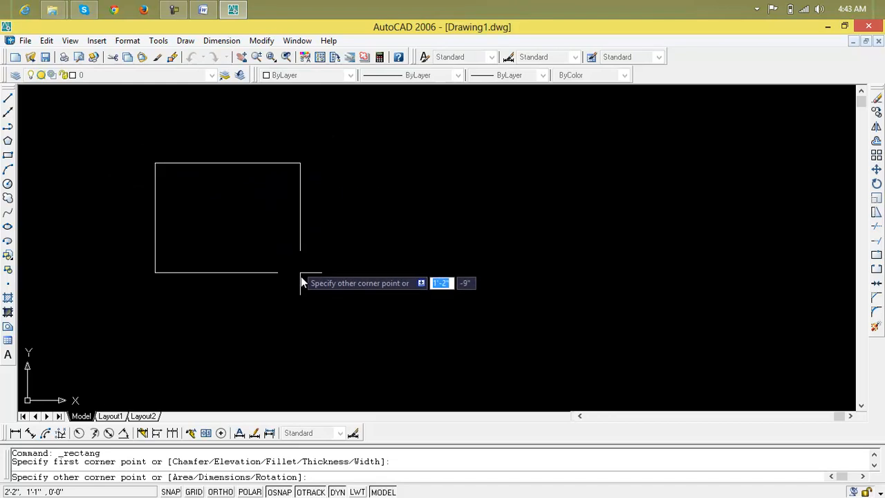
{"action": "type", "text": "@"}
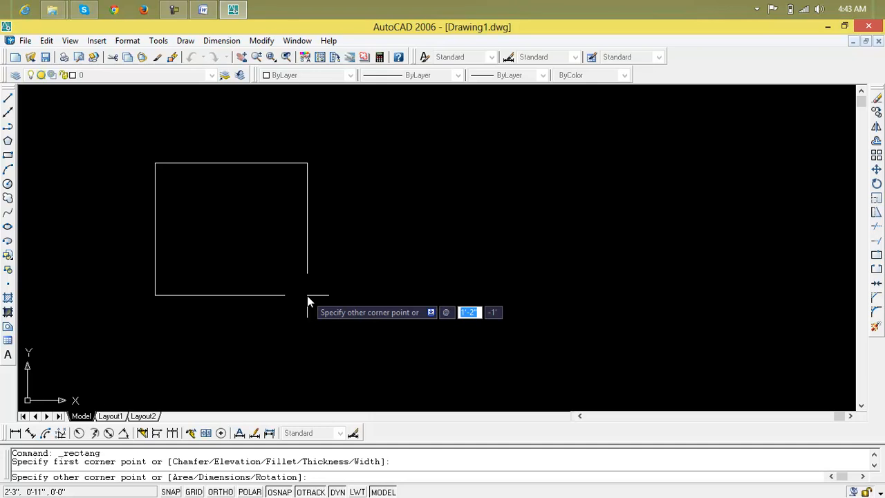
{"action": "type", "text": "5"}
{"action": "key", "text": "Tab"}
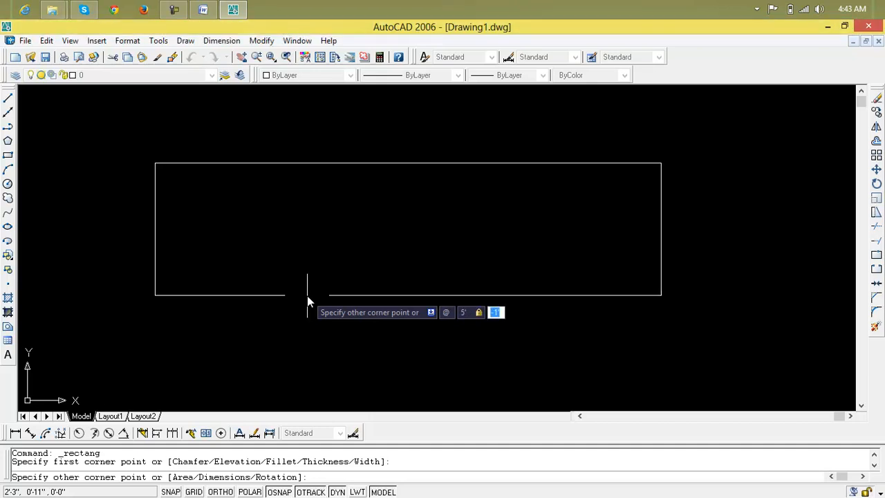
{"action": "type", "text": "5'"}
{"action": "key", "text": "Return"}
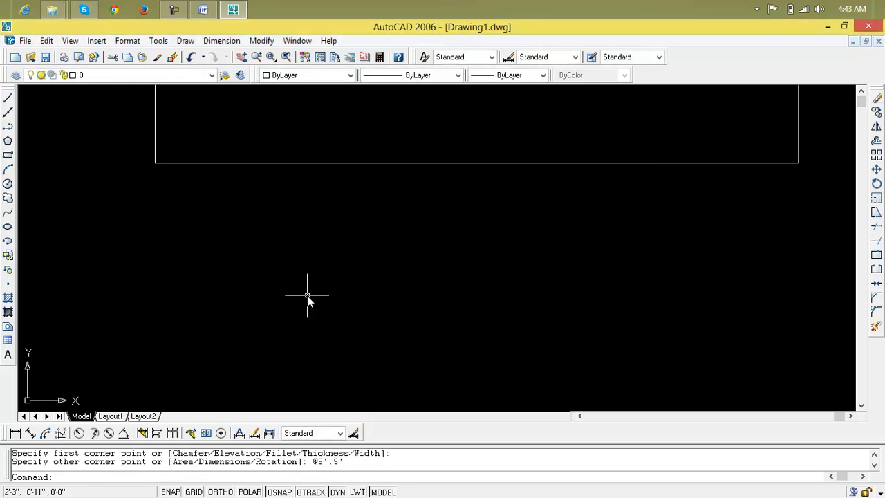
{"action": "type", "text": "z"}
{"action": "key", "text": "Return"}
{"action": "type", "text": "a"}
{"action": "key", "text": "Return"}
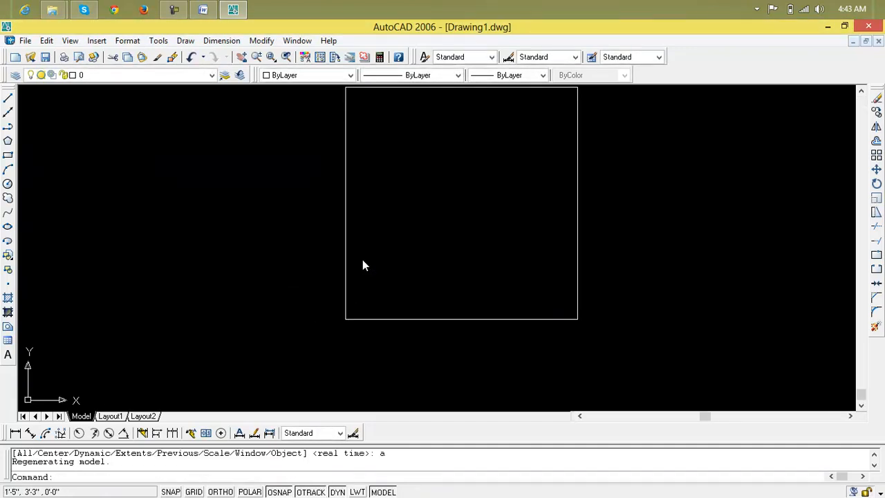
{"action": "mouse_move", "coordinate": [579, 189]}
{"action": "middle_mouse_down"}
{"action": "mouse_move", "coordinate": [482, 205]}
{"action": "mouse_move", "coordinate": [448, 223]}
{"action": "middle_mouse_up"}
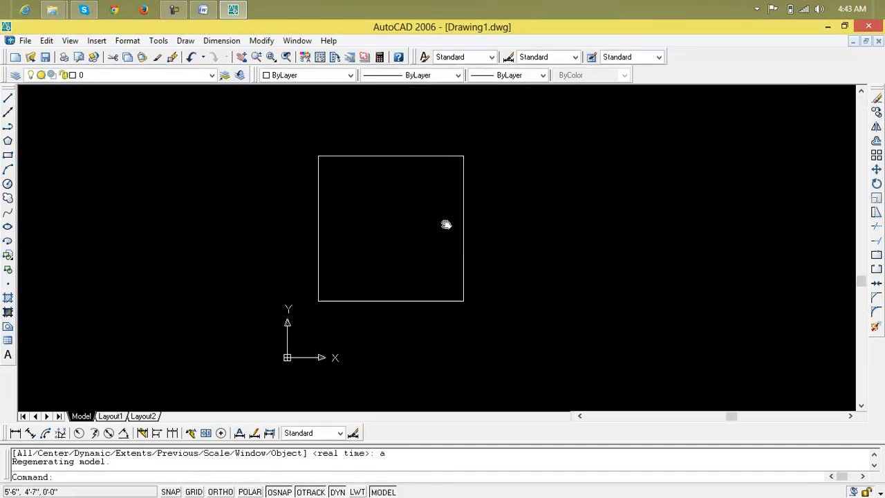
{"action": "left_click", "coordinate": [7, 184]}
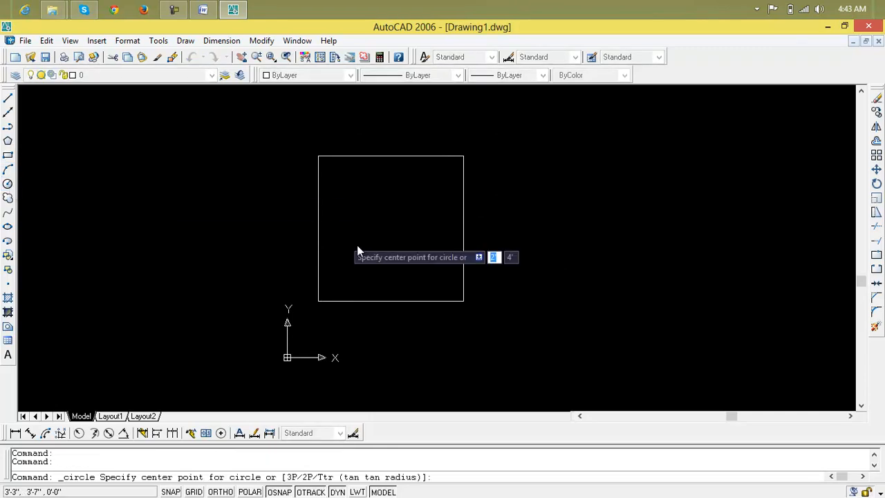
{"action": "left_click", "coordinate": [391, 156]}
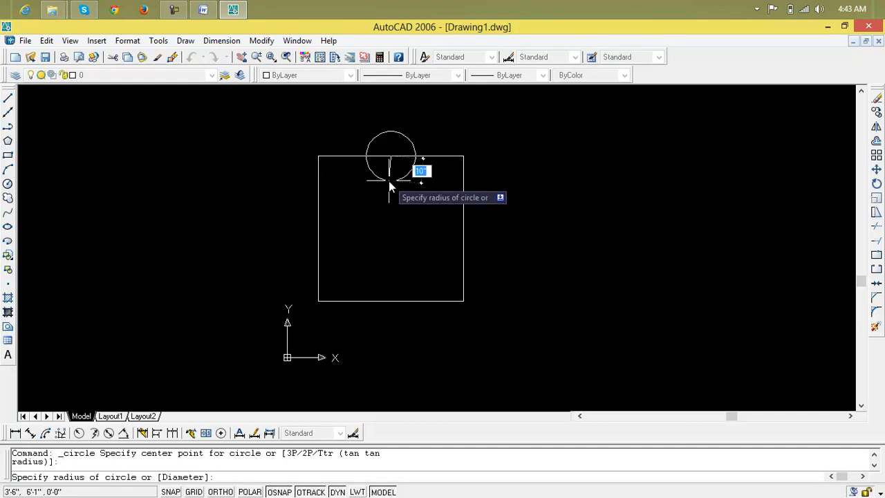
{"action": "key", "text": "Escape"}
{"action": "key", "text": "Escape"}
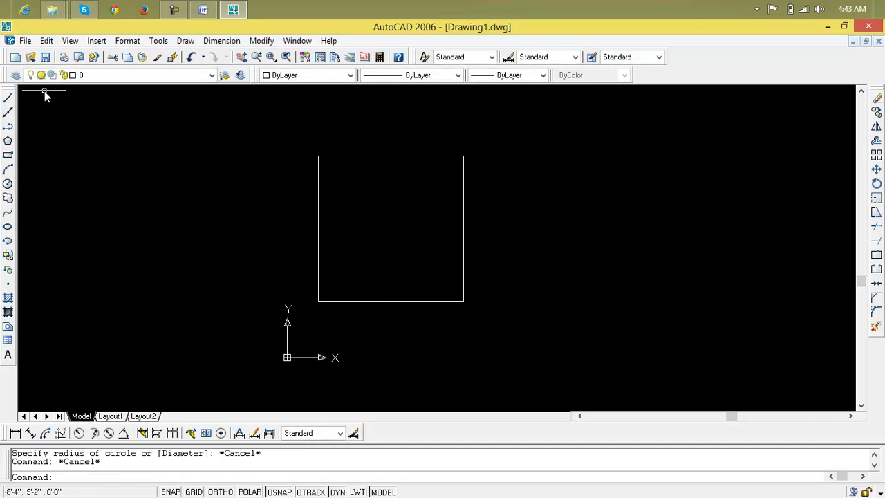
Step: Draw a three-point arc from the square's lower-left corner through its upper-right corner, bulging toward the upper left and ending outside the right side
{"action": "left_click", "coordinate": [9, 170]}
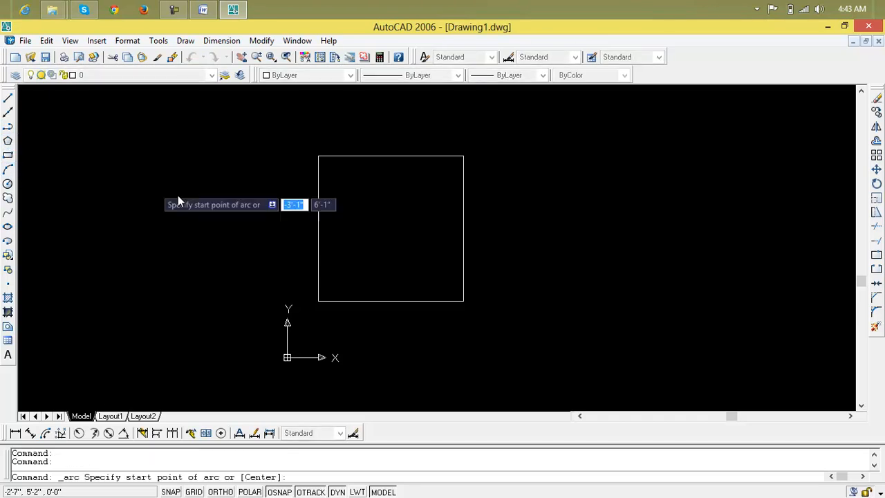
{"action": "left_click", "coordinate": [319, 301]}
{"action": "left_click", "coordinate": [463, 157]}
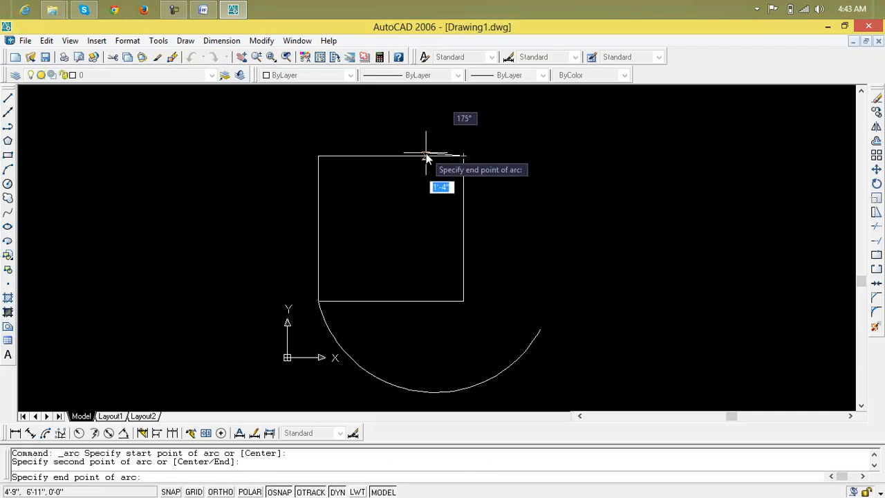
{"action": "left_click", "coordinate": [518, 168]}
{"action": "key", "text": "Escape"}
{"action": "key", "text": "Escape"}
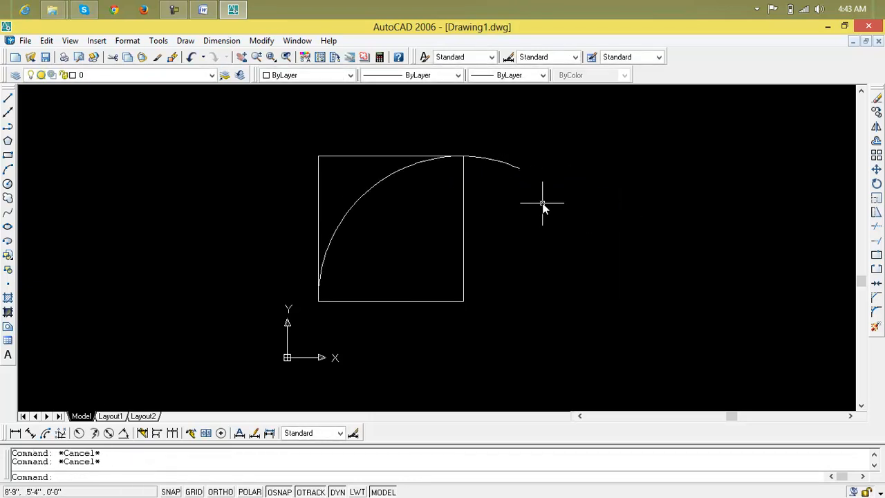
Step: Trim off the part of the arc that extends beyond the square's right side
{"action": "type", "text": "tr"}
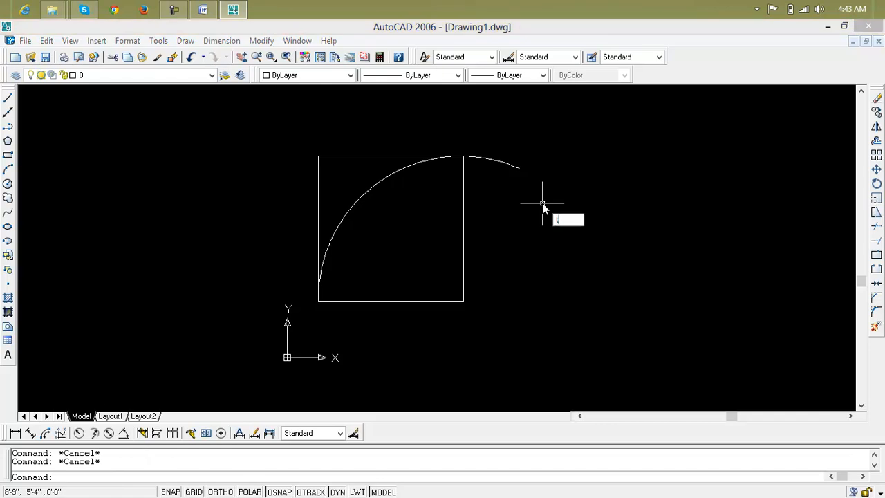
{"action": "key", "text": "Return"}
{"action": "key", "text": "Return"}
{"action": "left_click", "coordinate": [514, 166]}
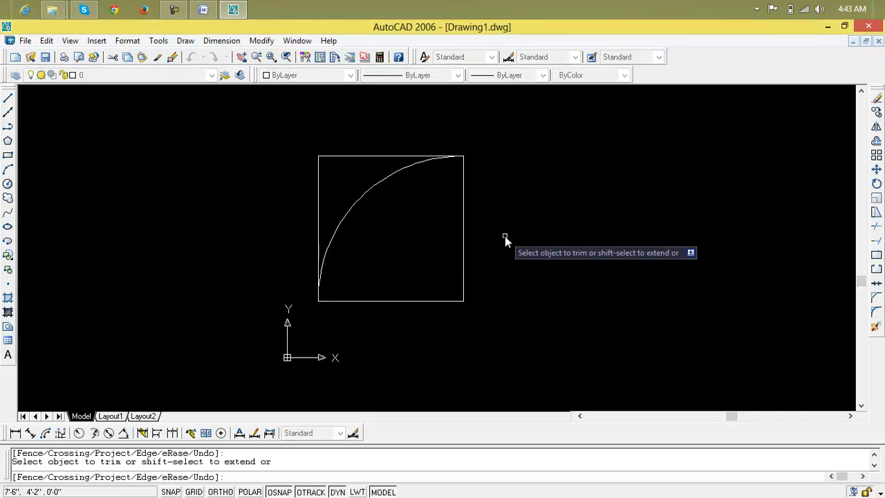
{"action": "key", "text": "Escape"}
{"action": "key", "text": "Escape"}
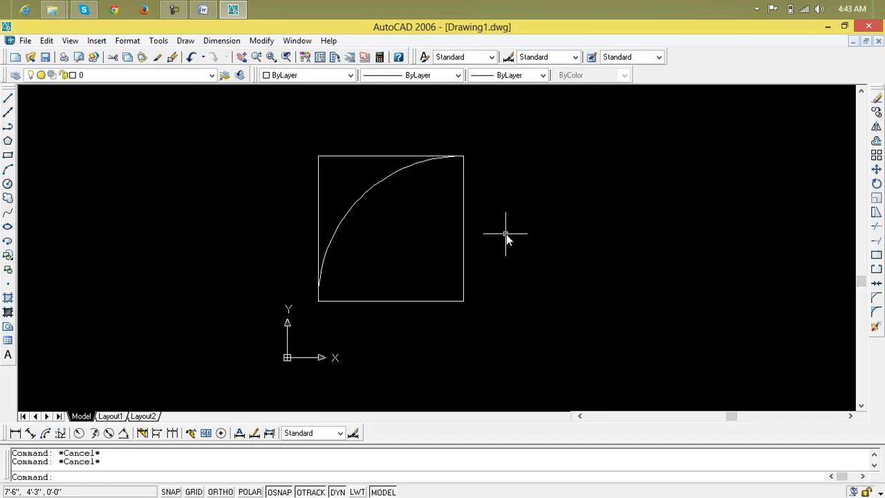
Step: Draw a second three-point arc from the square's lower-left corner through its upper-right corner, bulging toward the lower right and ending above the square
{"action": "left_click", "coordinate": [8, 170]}
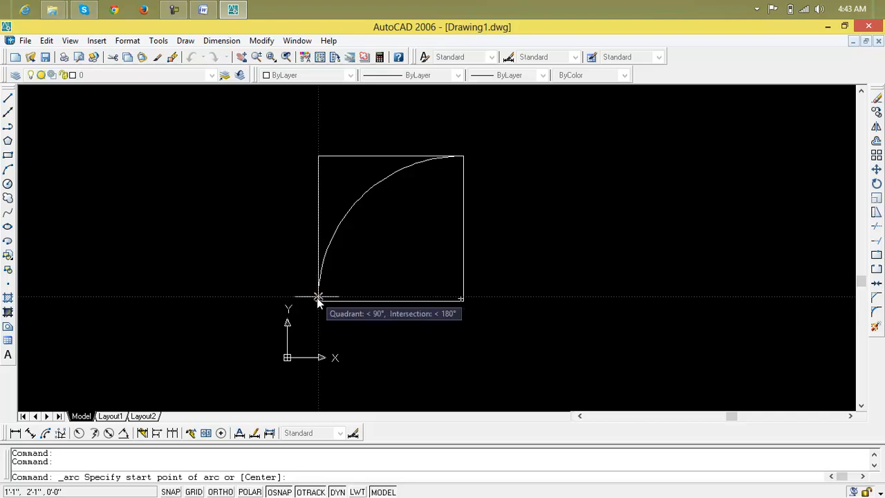
{"action": "left_click", "coordinate": [318, 299]}
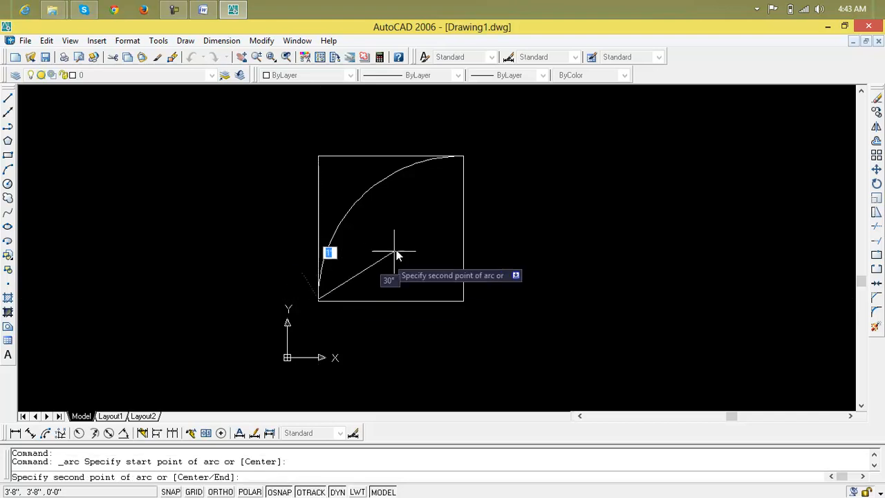
{"action": "left_click", "coordinate": [463, 157]}
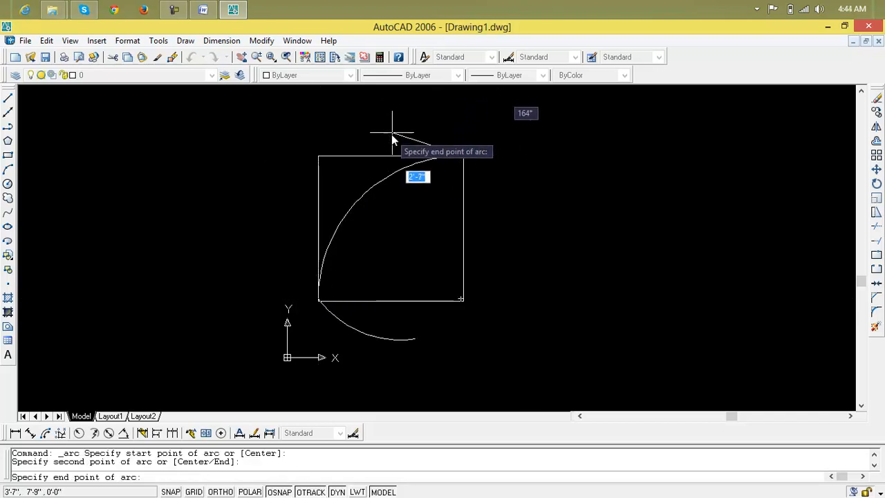
{"action": "left_click", "coordinate": [462, 105]}
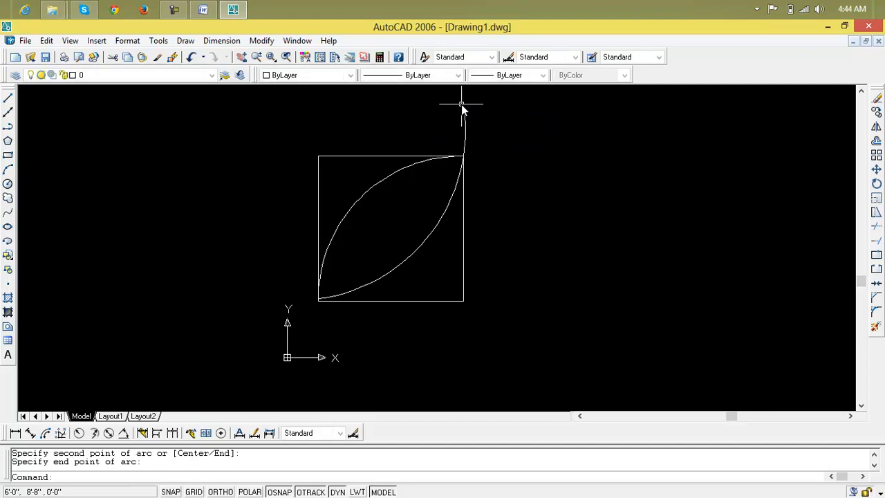
{"action": "key", "text": "Escape"}
{"action": "key", "text": "Escape"}
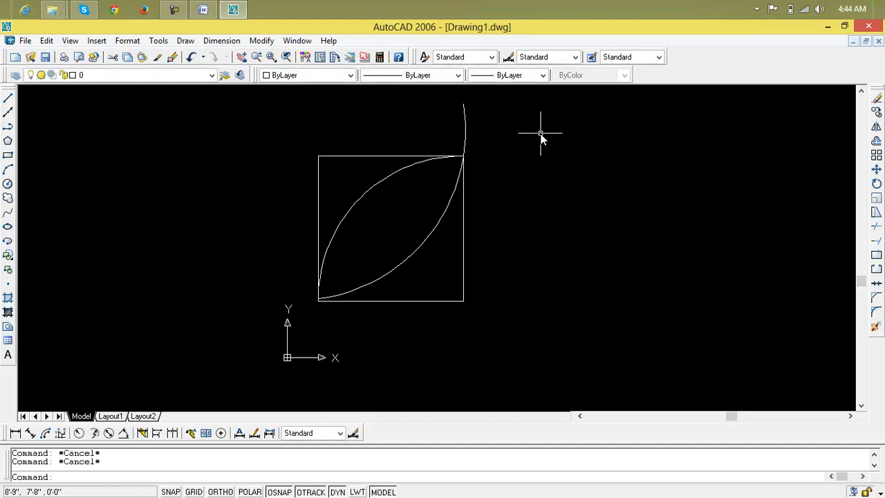
Step: Trim off the part of the second arc that extends above the square's upper-right corner
{"action": "type", "text": "r"}
{"action": "key", "text": "BackSpace"}
{"action": "type", "text": "t"}
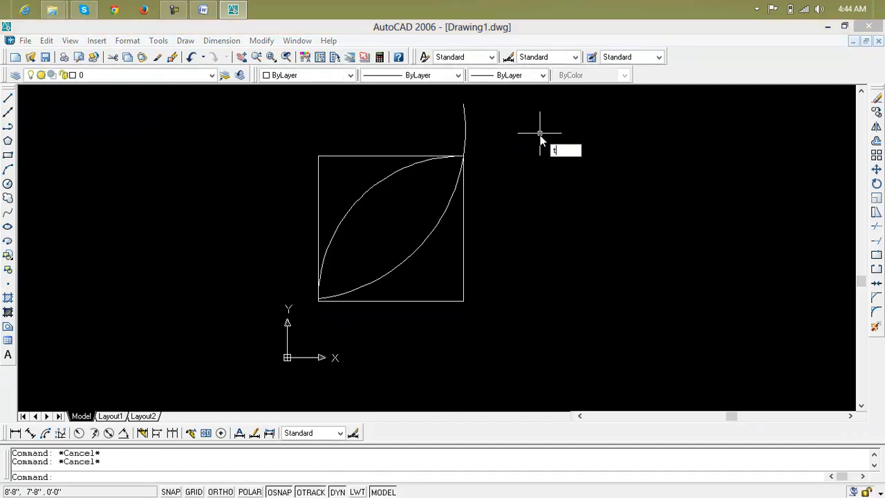
{"action": "type", "text": "r"}
{"action": "key", "text": "Return"}
{"action": "key", "text": "Return"}
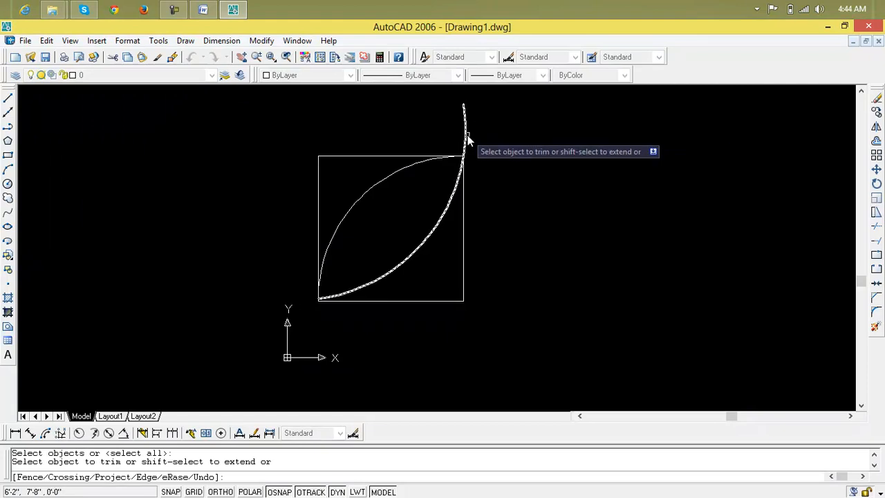
{"action": "left_click", "coordinate": [465, 132]}
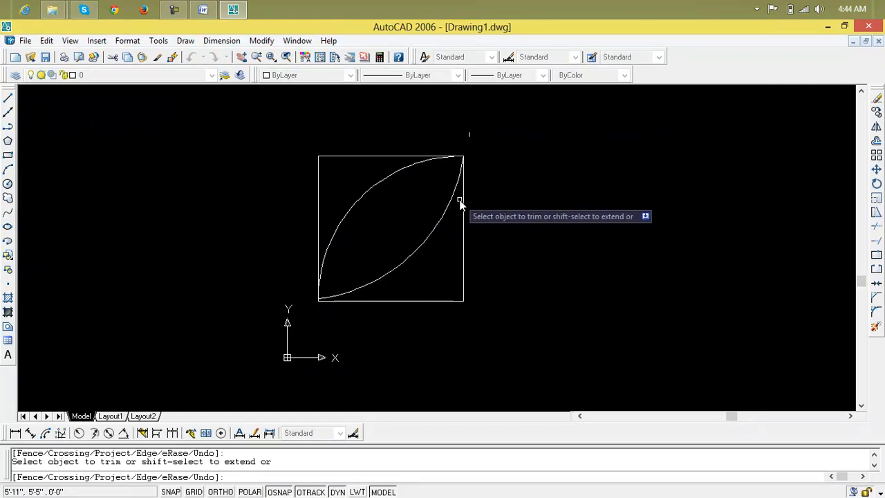
Step: Draw a diagonal line from the square's upper-left corner to its lower-right corner
{"action": "left_click", "coordinate": [8, 98]}
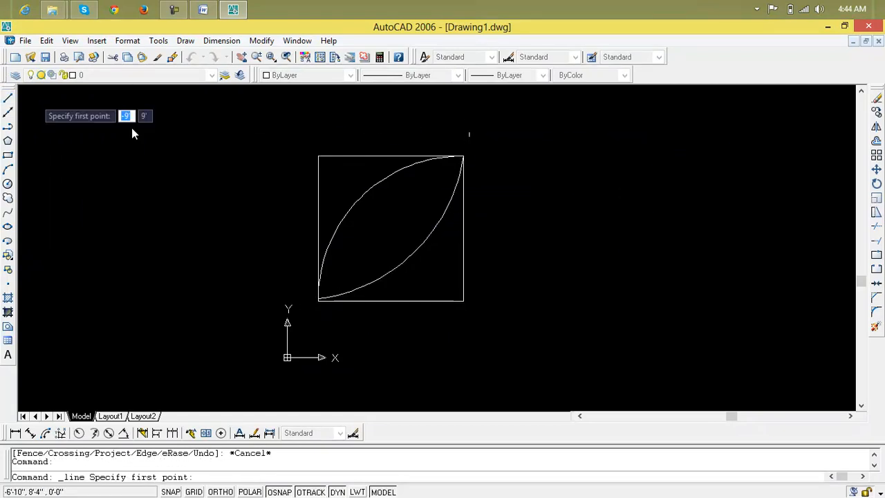
{"action": "left_click", "coordinate": [318, 156]}
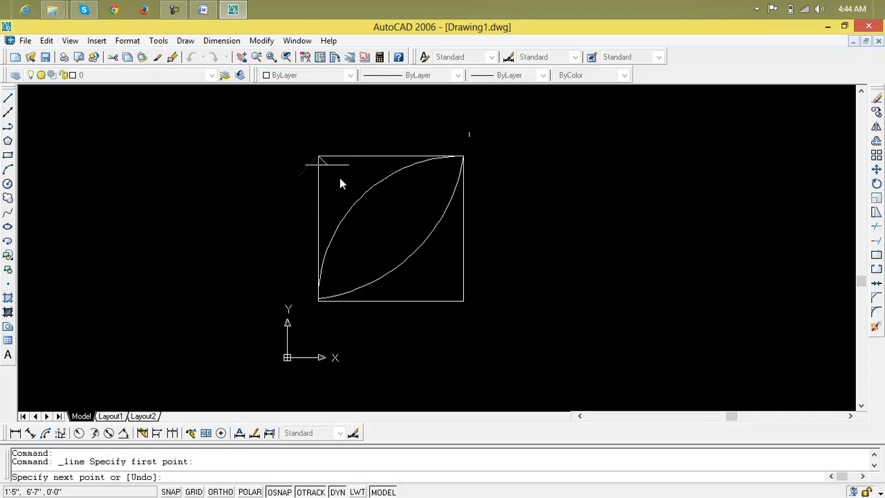
{"action": "left_click", "coordinate": [463, 301]}
{"action": "key", "text": "Return"}
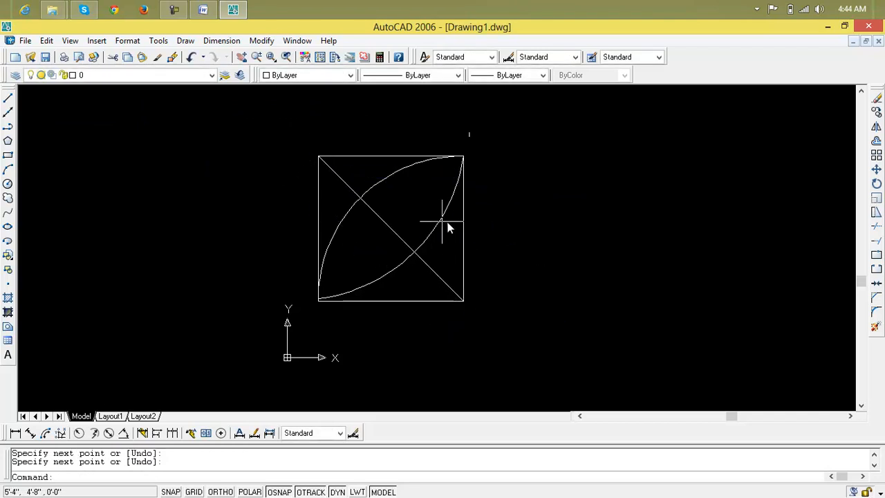
Step: Draw a circle centred on the diagonal's midpoint, sized to nearly reach the square's sides
{"action": "left_click", "coordinate": [8, 183]}
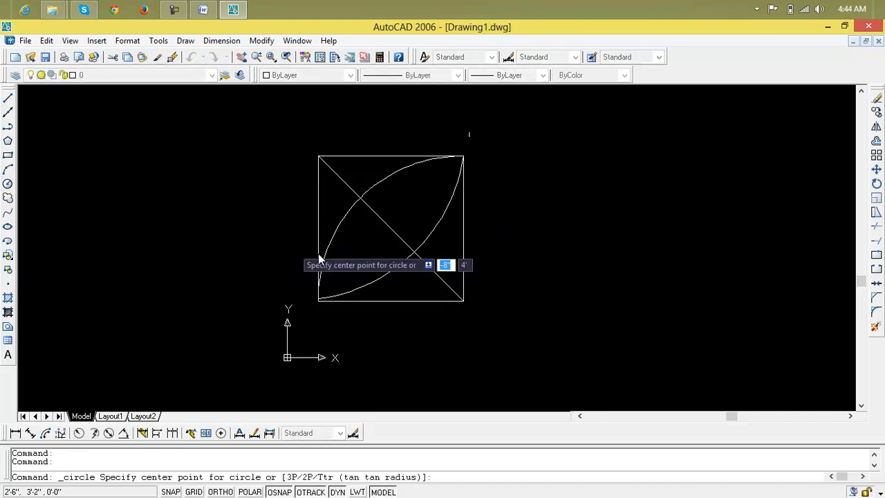
{"action": "left_click", "coordinate": [391, 229]}
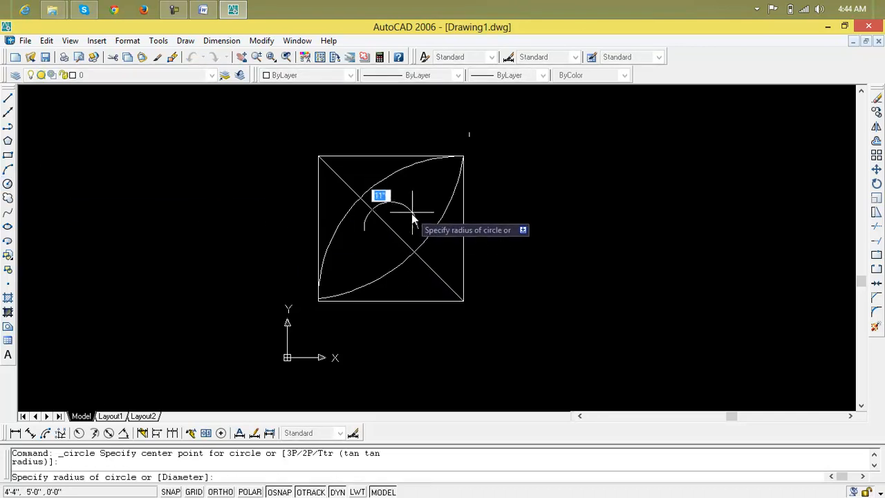
{"action": "left_click", "coordinate": [452, 192]}
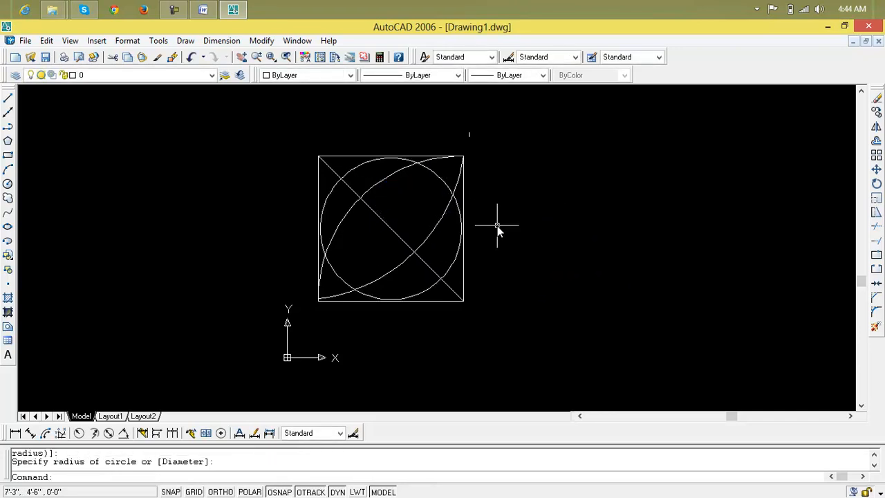
{"action": "key", "text": "Escape"}
{"action": "key", "text": "Escape"}
{"action": "scroll", "coordinate": [461, 247], "scroll_direction": "down", "scroll_amount": 1}
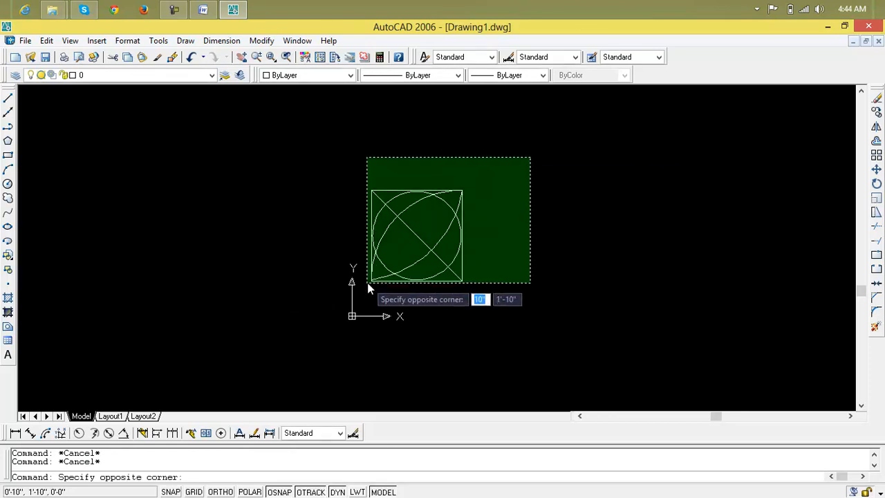
{"action": "left_click", "coordinate": [570, 243]}
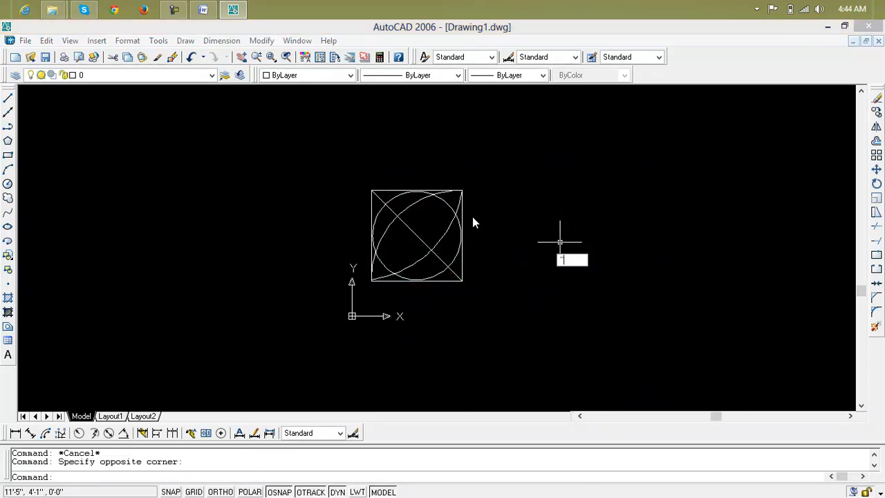
Step: Trim off the end portions of both arcs that extend outside the large circle
{"action": "key", "text": "Escape"}
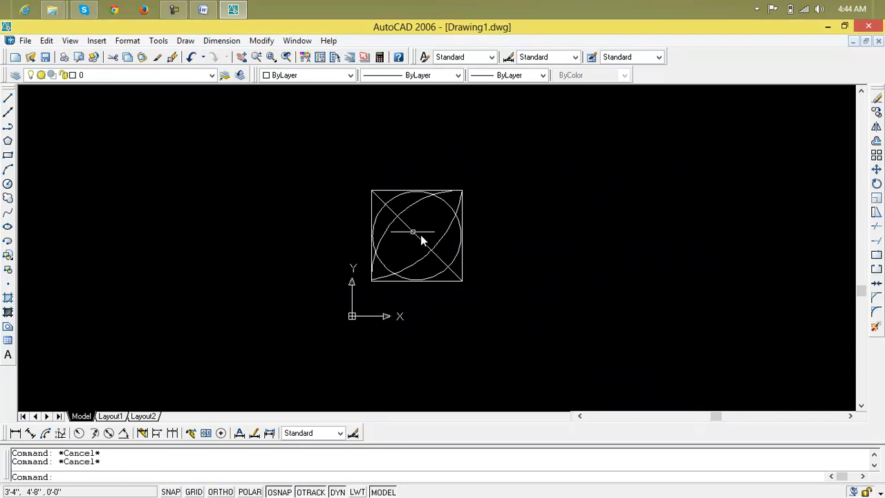
{"action": "scroll", "coordinate": [443, 235], "scroll_direction": "up", "scroll_amount": 4}
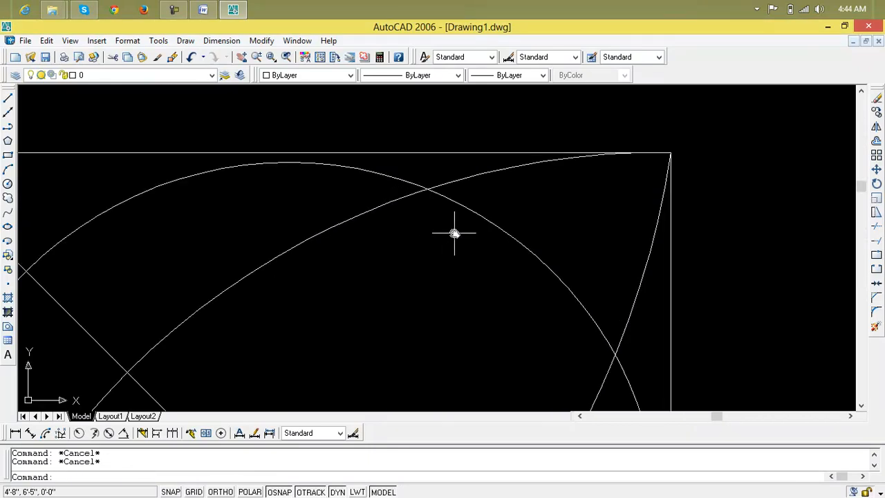
{"action": "type", "text": "tr"}
{"action": "key", "text": "Return"}
{"action": "key", "text": "Return"}
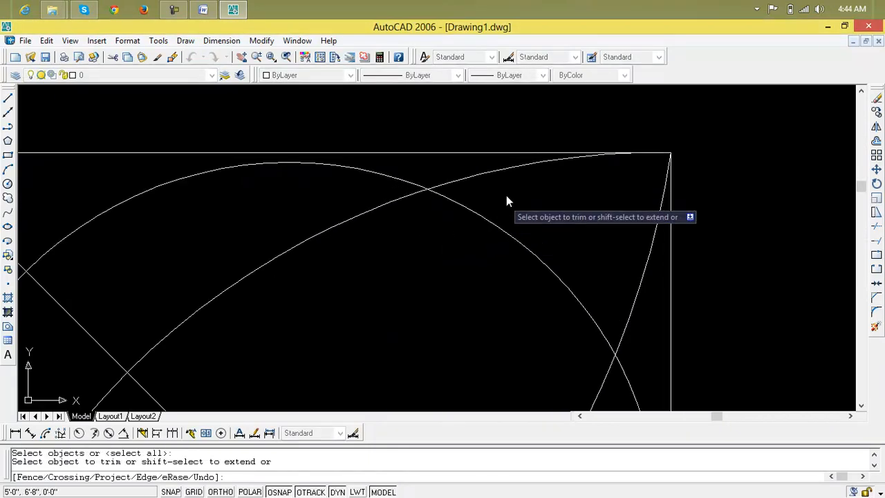
{"action": "left_click", "coordinate": [506, 175]}
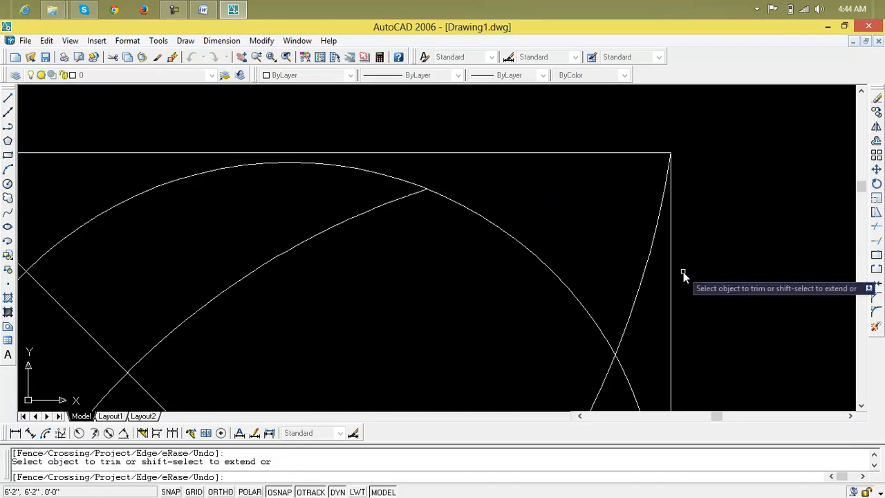
{"action": "left_click", "coordinate": [645, 272]}
{"action": "scroll", "coordinate": [623, 304], "scroll_direction": "down", "scroll_amount": 4}
{"action": "mouse_move", "coordinate": [594, 294]}
{"action": "middle_mouse_down"}
{"action": "mouse_move", "coordinate": [602, 256]}
{"action": "mouse_move", "coordinate": [646, 176]}
{"action": "middle_mouse_up"}
{"action": "left_click", "coordinate": [413, 263]}
{"action": "scroll", "coordinate": [453, 311], "scroll_direction": "down", "scroll_amount": 3}
Step: Trim away the diagonal line inside the circle, leaving only the two short pieces at the square's corners
{"action": "left_click", "coordinate": [488, 259]}
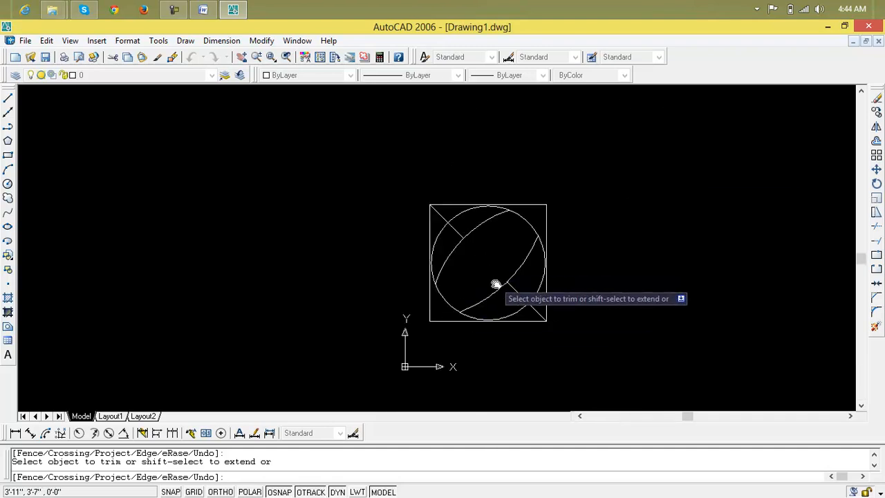
{"action": "left_click", "coordinate": [512, 289]}
{"action": "left_click", "coordinate": [454, 227]}
{"action": "left_click", "coordinate": [537, 311]}
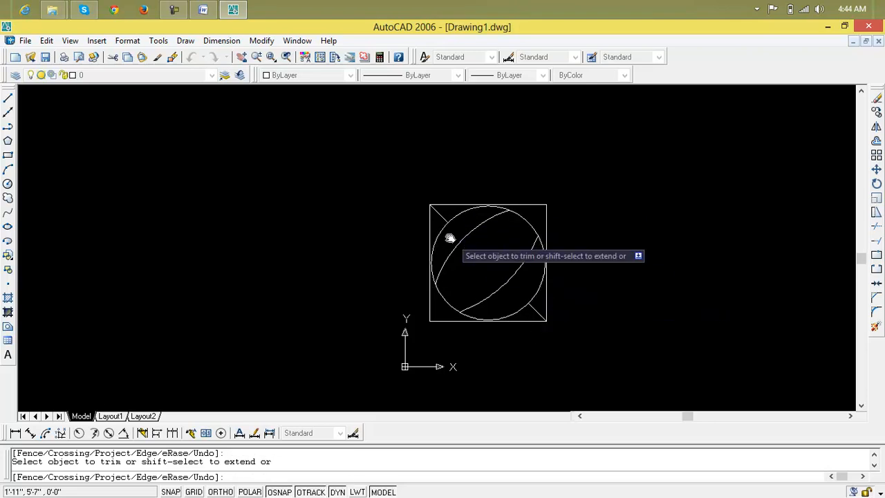
{"action": "key", "text": "Escape"}
{"action": "key", "text": "Escape"}
Step: Turn off displaying the UCS icon at the UCS origin point
{"action": "scroll", "coordinate": [594, 213], "scroll_direction": "down", "scroll_amount": 3}
{"action": "middle_click_drag", "start_coordinate": [593, 205], "coordinate": [401, 188]}
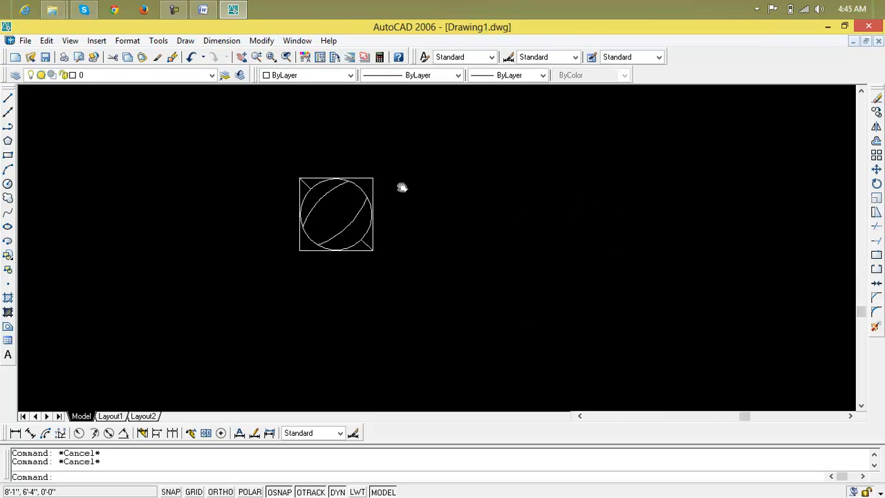
{"action": "type", "text": "uc"}
{"action": "key", "text": "Return"}
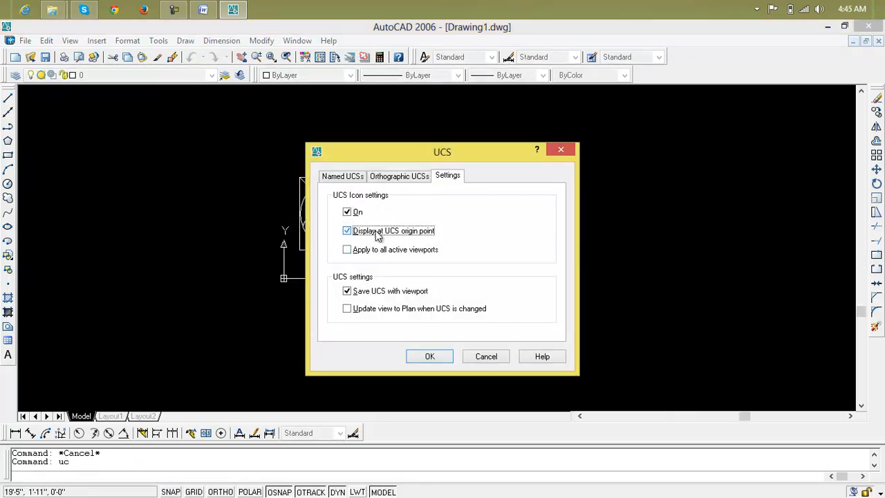
{"action": "left_click", "coordinate": [426, 356]}
{"action": "scroll", "coordinate": [362, 253], "scroll_direction": "up", "scroll_amount": 5}
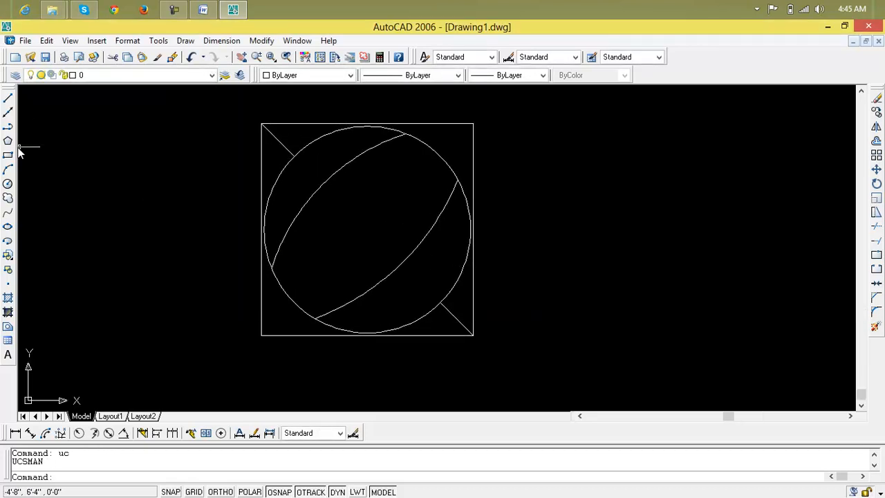
Step: Draw two circles inside the large circle and concentric with it, with radii of about 2'-1" and 1'-9"
{"action": "left_click", "coordinate": [8, 184]}
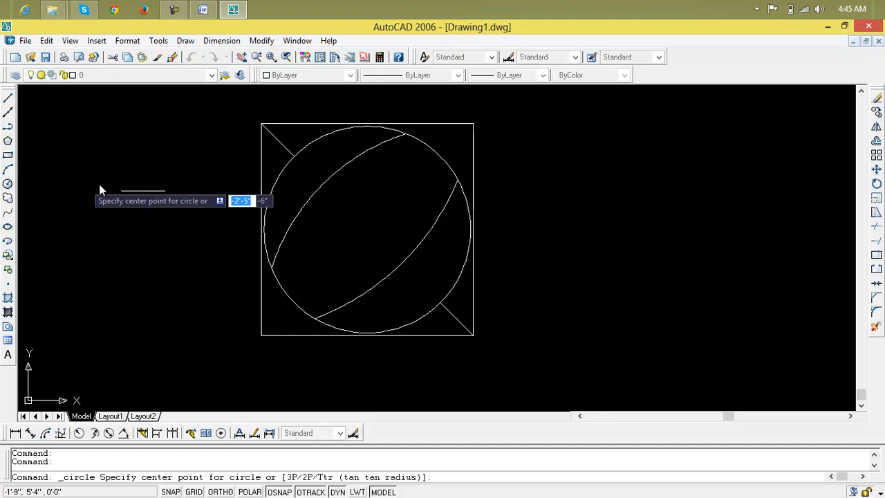
{"action": "left_click", "coordinate": [368, 230]}
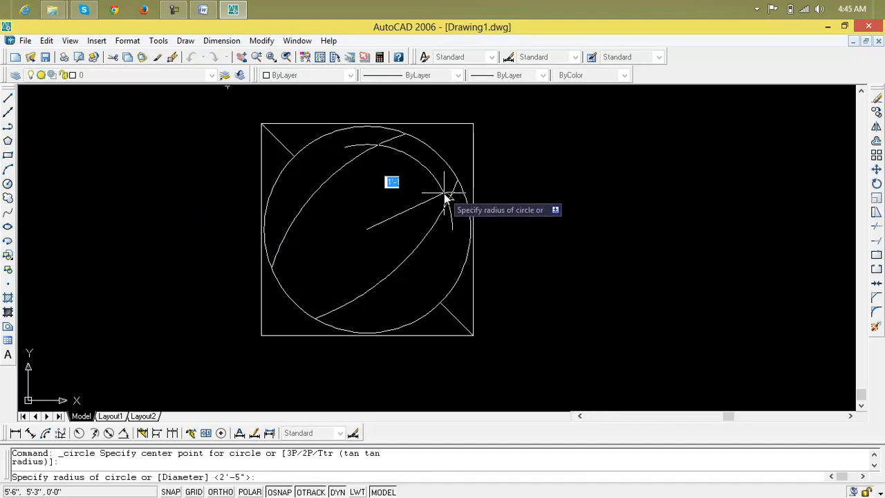
{"action": "left_click", "coordinate": [443, 194]}
{"action": "key", "text": "Return"}
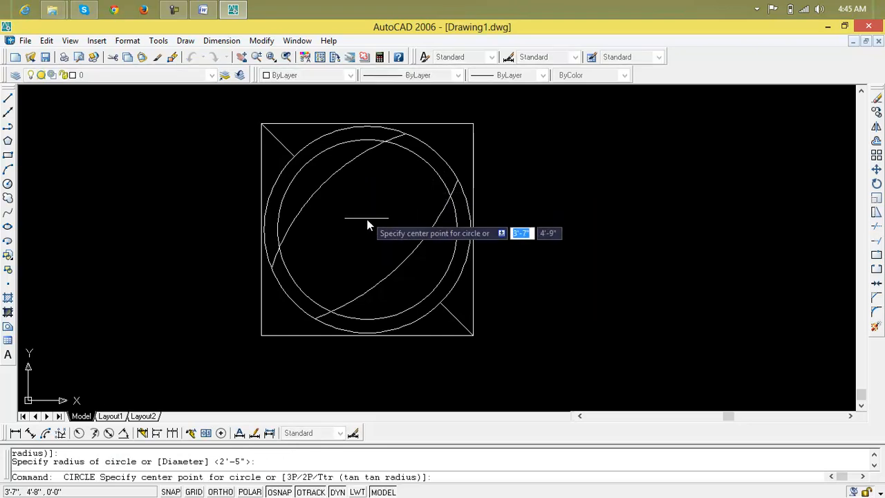
{"action": "left_click", "coordinate": [368, 231]}
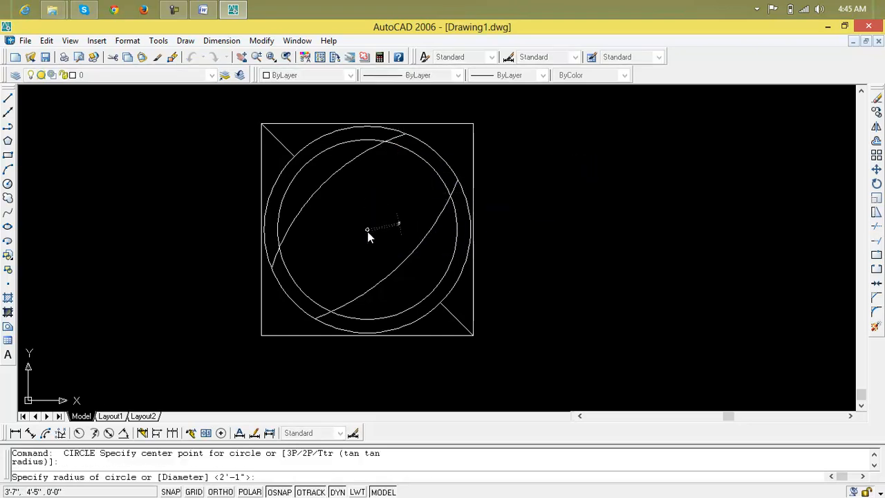
{"action": "left_click", "coordinate": [420, 179]}
Step: Add two more concentric circles further inward, one with a radius of about 1'-4" and a smaller innermost one
{"action": "key", "text": "Return"}
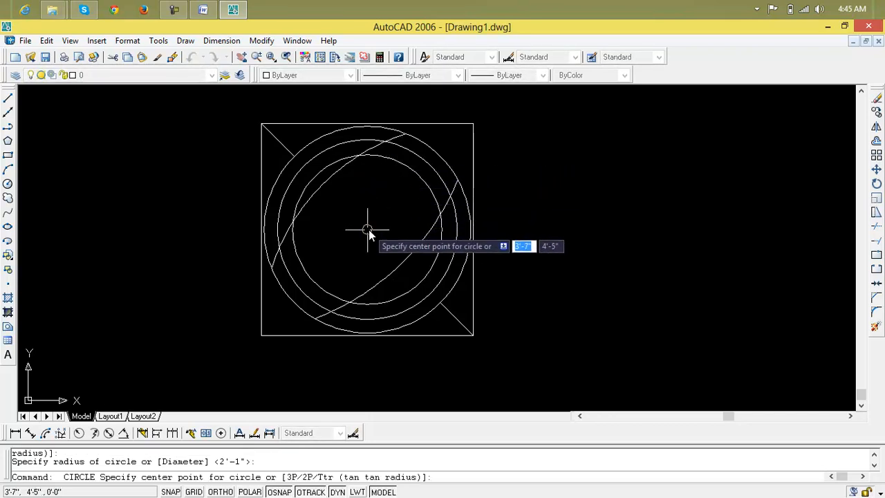
{"action": "left_click", "coordinate": [368, 230]}
{"action": "key", "text": "Return"}
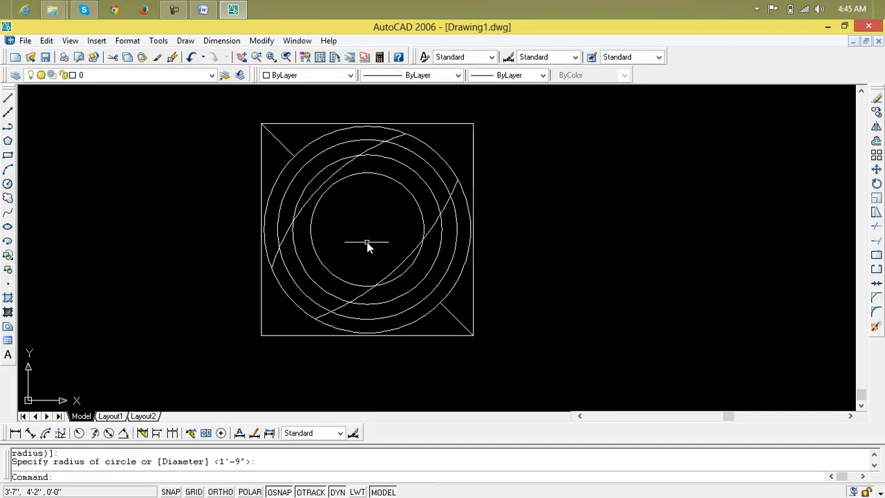
{"action": "key", "text": "Return"}
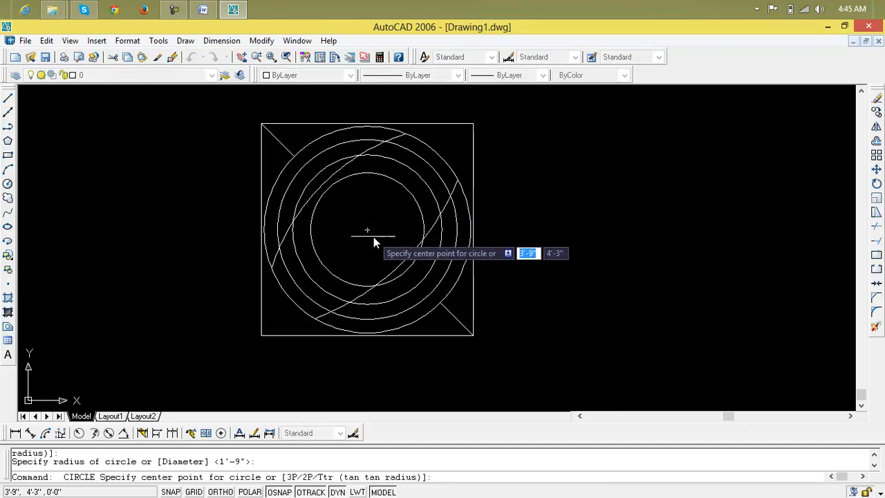
{"action": "left_click", "coordinate": [368, 232]}
{"action": "left_click", "coordinate": [391, 196]}
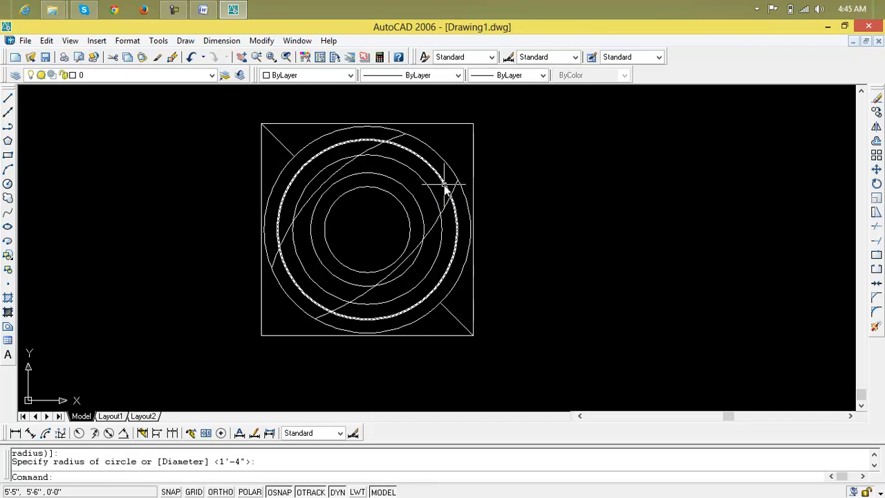
Step: Erase both arcs and the two short diagonal pieces, keeping only the square and the concentric circles
{"action": "left_click", "coordinate": [432, 226]}
{"action": "key", "text": "Delete"}
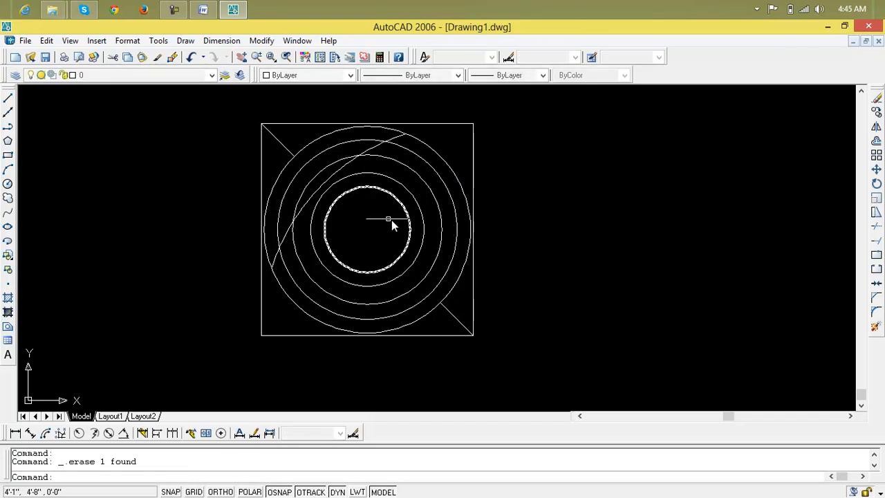
{"action": "left_click", "coordinate": [348, 166]}
{"action": "key", "text": "Delete"}
{"action": "left_click", "coordinate": [280, 141]}
{"action": "key", "text": "Delete"}
{"action": "left_click", "coordinate": [461, 322]}
{"action": "left_click", "coordinate": [449, 330]}
{"action": "key", "text": "Delete"}
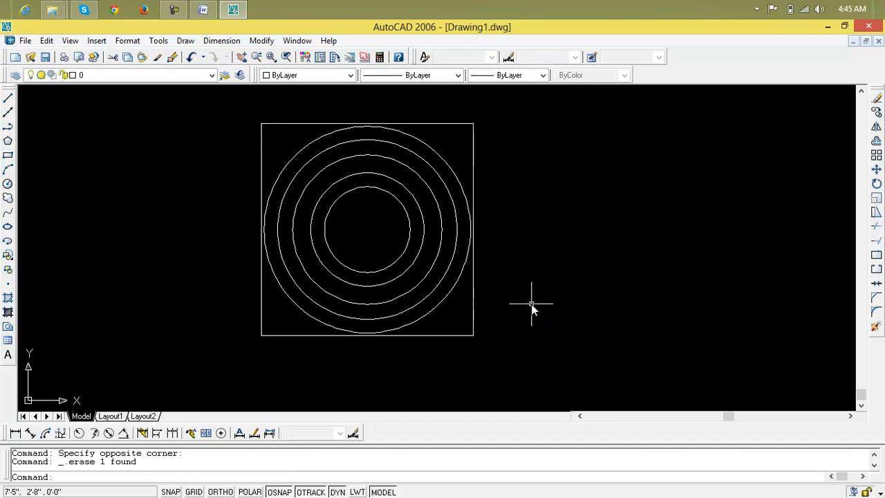
Step: Set the dimension scale (DIMSCALE) to 2'
{"action": "type", "text": "dimscale"}
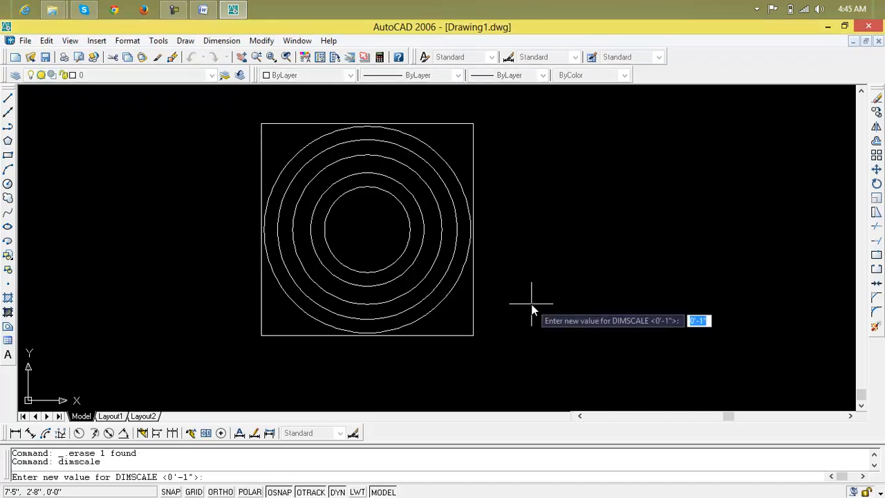
{"action": "type", "text": "2"}
{"action": "key", "text": "Return"}
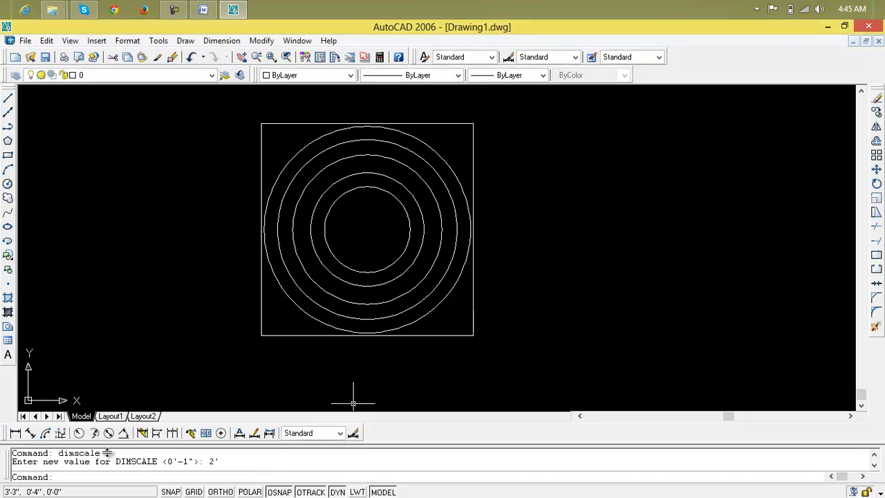
Step: Add an aligned dimension to the square's left side, placed outside the square
{"action": "left_click", "coordinate": [30, 433]}
{"action": "key", "text": "Return"}
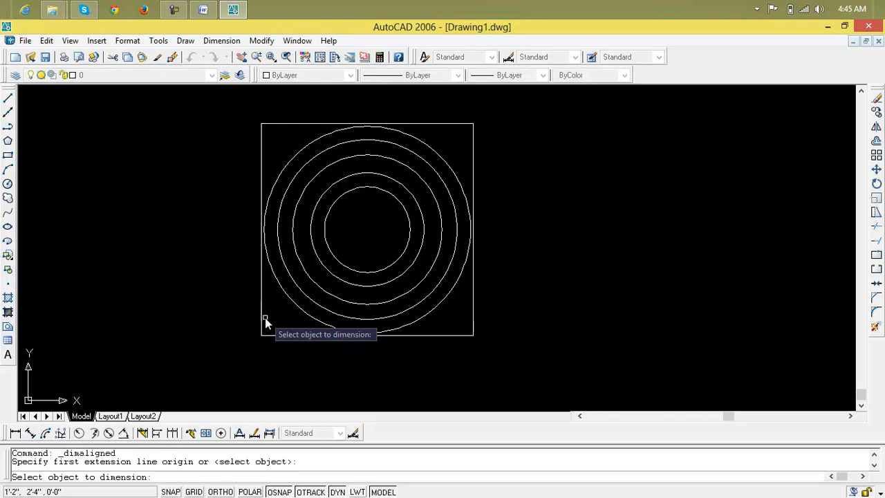
{"action": "left_click", "coordinate": [263, 318]}
{"action": "left_click", "coordinate": [215, 325]}
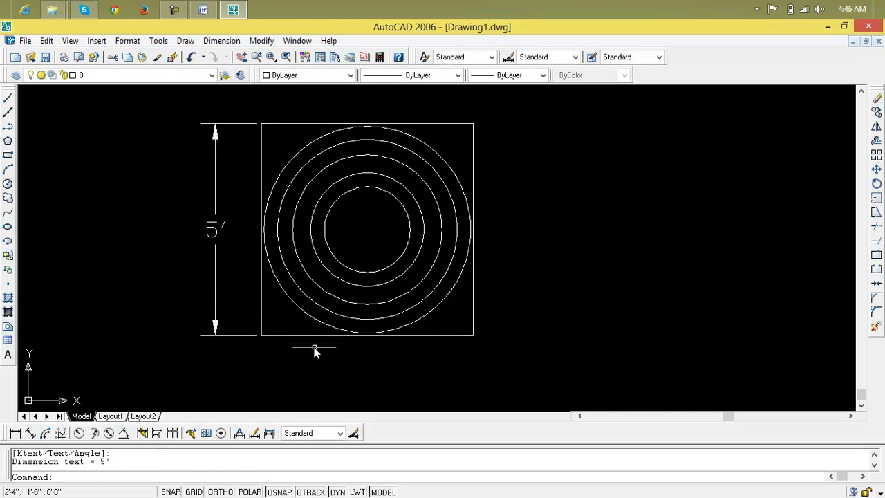
{"action": "right_click", "coordinate": [317, 345]}
{"action": "left_click", "coordinate": [649, 293]}
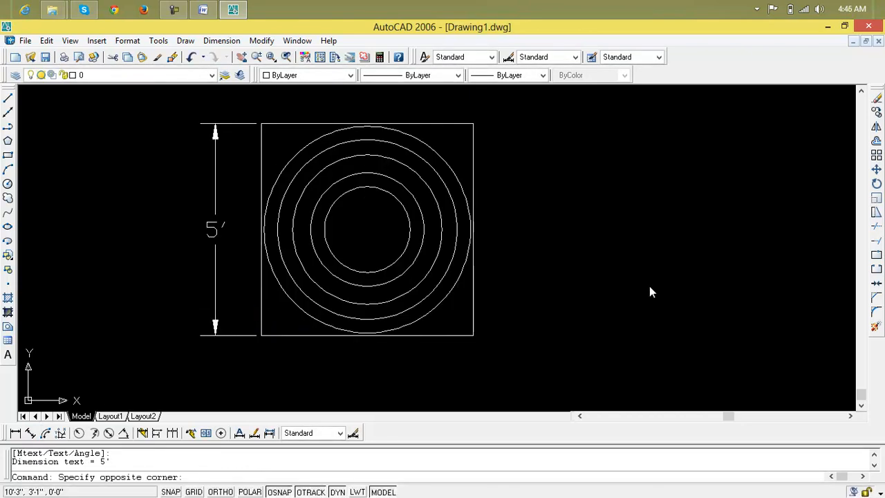
{"action": "left_click", "coordinate": [650, 287]}
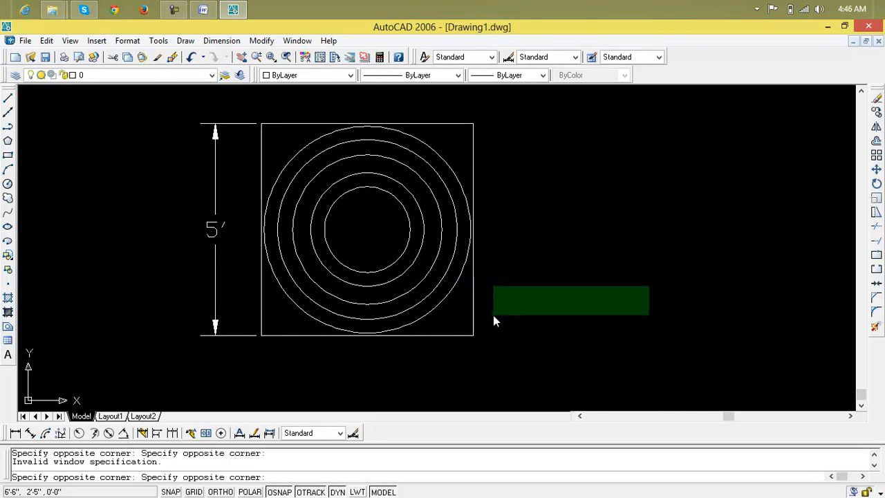
{"action": "key", "text": "Escape"}
Step: Add an aligned dimension to the square's bottom side, placed below the square
{"action": "key", "text": "Return"}
{"action": "key", "text": "Return"}
{"action": "left_click", "coordinate": [419, 336]}
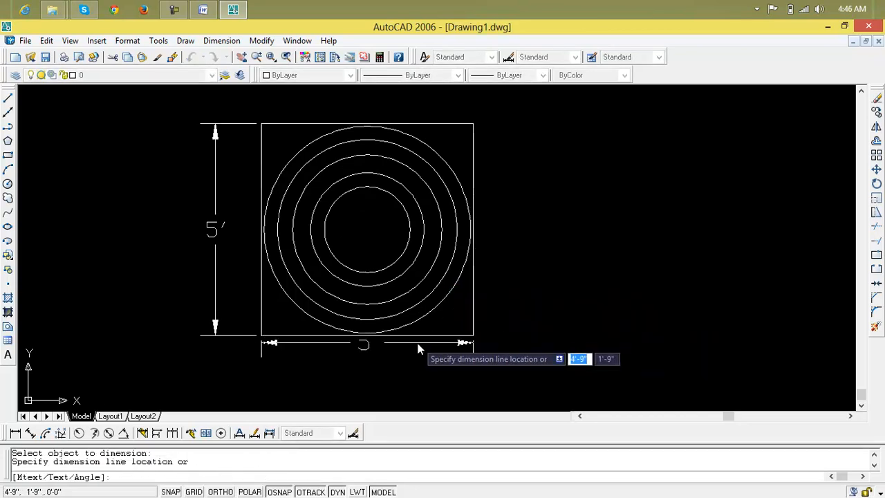
{"action": "left_click", "coordinate": [420, 367]}
{"action": "scroll", "coordinate": [474, 338], "scroll_direction": "down", "scroll_amount": 2}
{"action": "middle_click_drag", "start_coordinate": [474, 338], "coordinate": [387, 275]}
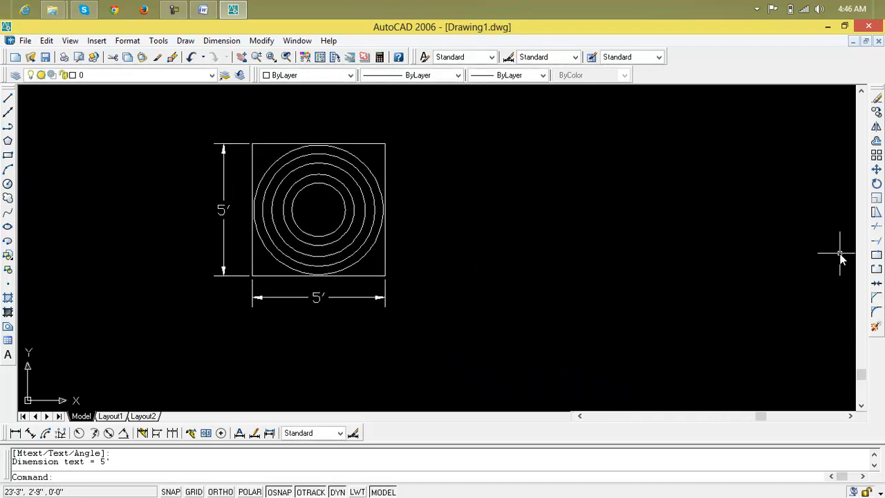
{"action": "type", "text": "sc"}
{"action": "key", "text": "Return"}
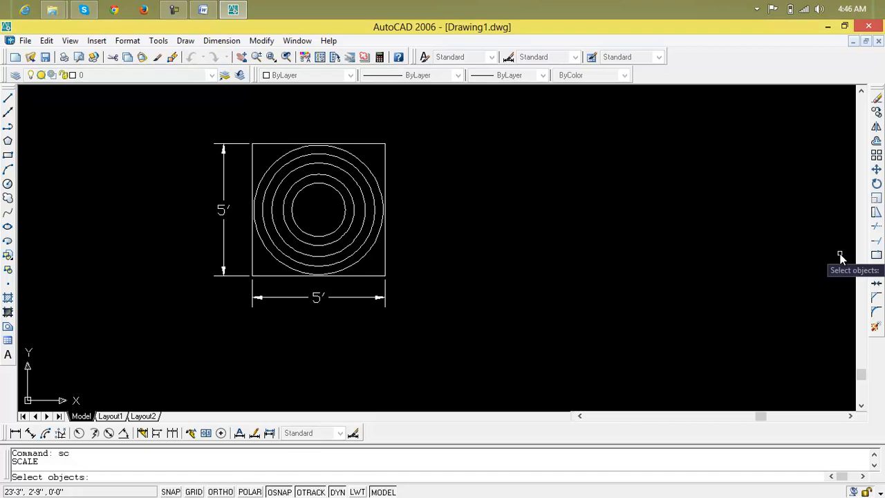
{"action": "left_click", "coordinate": [490, 157]}
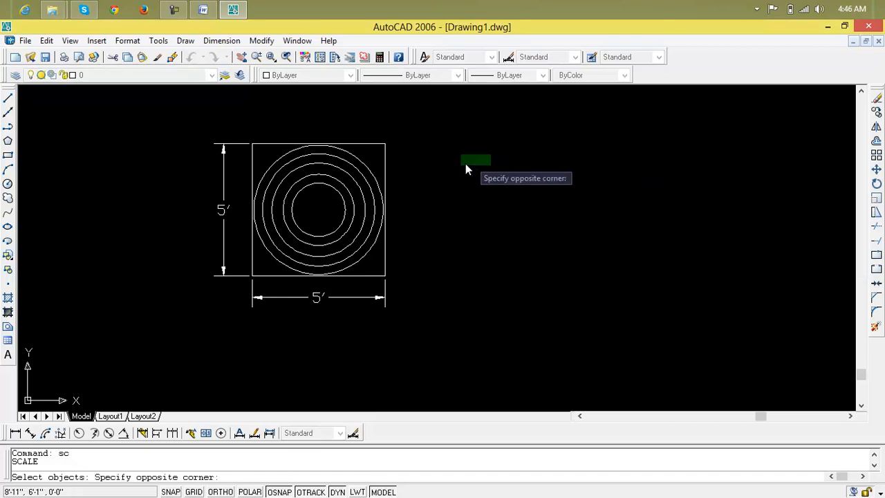
{"action": "left_click", "coordinate": [480, 194]}
{"action": "key", "text": "Escape"}
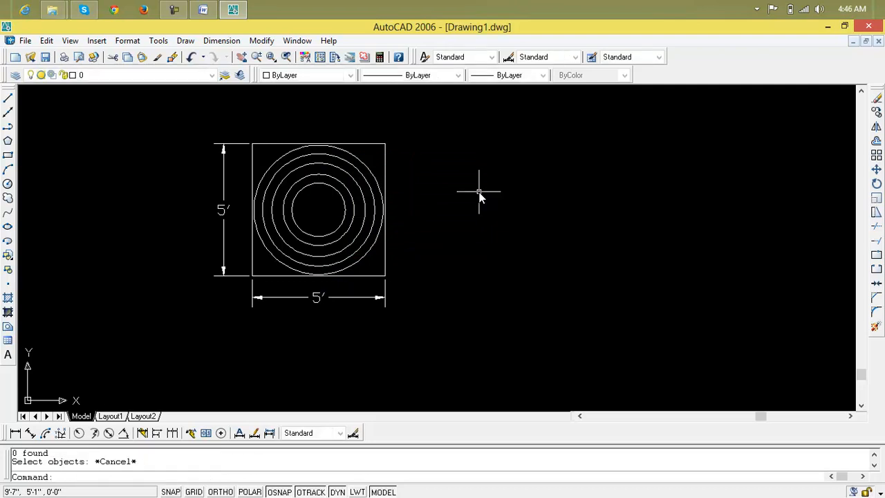
Step: Scale the square and its concentric circles by a factor of 2, using the square's upper-left corner as the base point
{"action": "left_click", "coordinate": [877, 200]}
{"action": "left_click", "coordinate": [455, 105]}
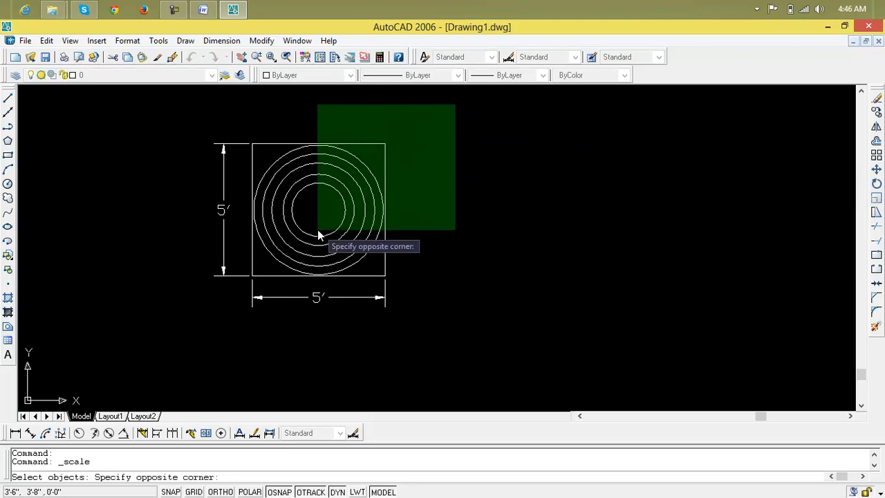
{"action": "left_click", "coordinate": [290, 265]}
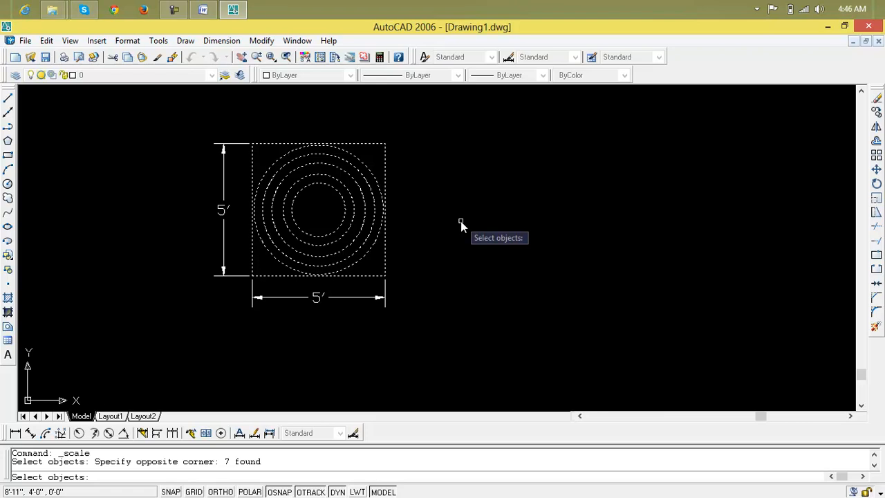
{"action": "key", "text": "Return"}
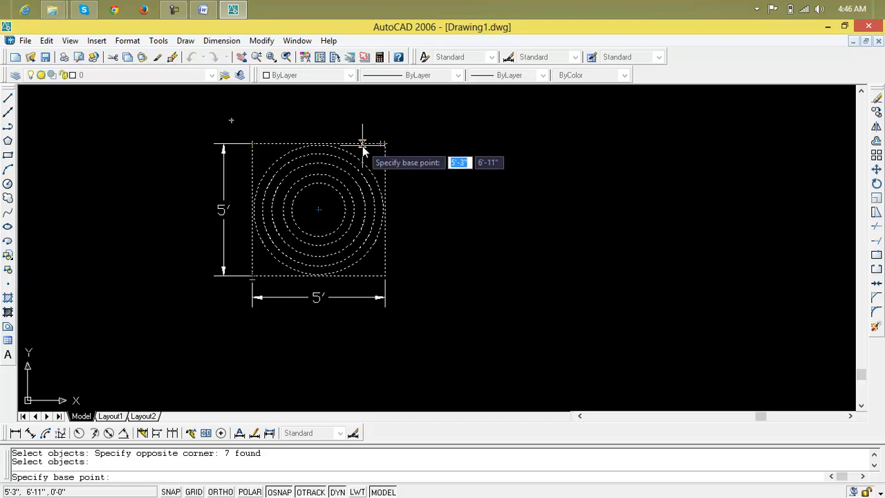
{"action": "left_click", "coordinate": [250, 144]}
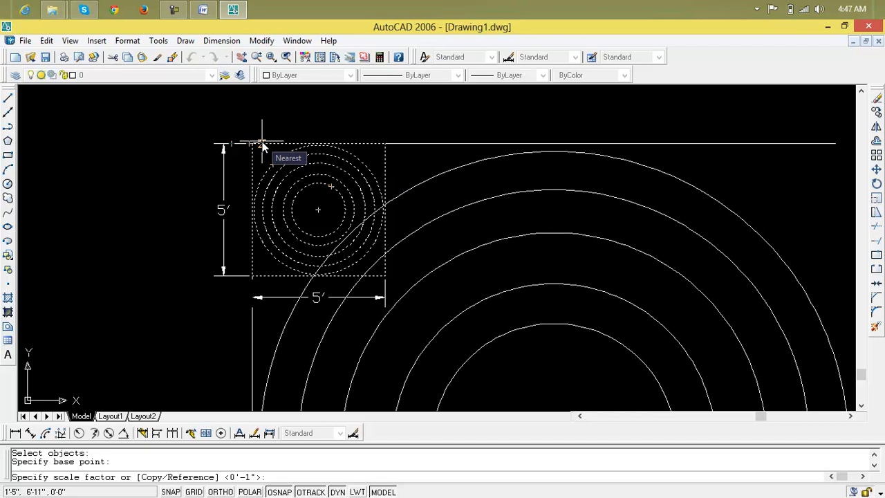
{"action": "type", "text": "2"}
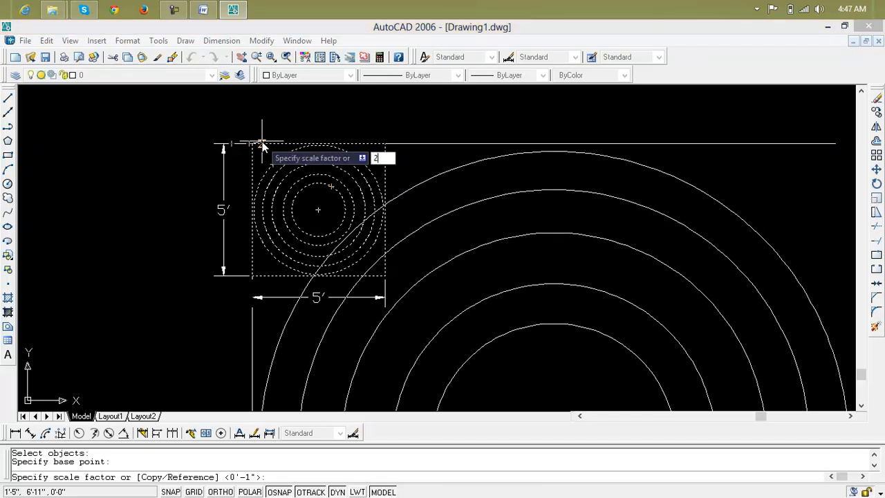
{"action": "key", "text": "Return"}
{"action": "scroll", "coordinate": [262, 141], "scroll_direction": "down", "scroll_amount": 3}
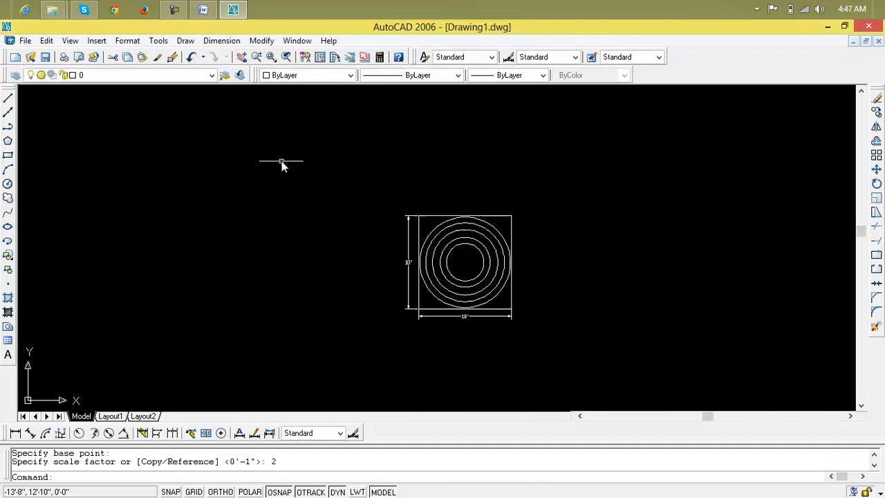
{"action": "scroll", "coordinate": [517, 256], "scroll_direction": "up", "scroll_amount": 2}
{"action": "middle_click_drag", "start_coordinate": [404, 271], "coordinate": [334, 228]}
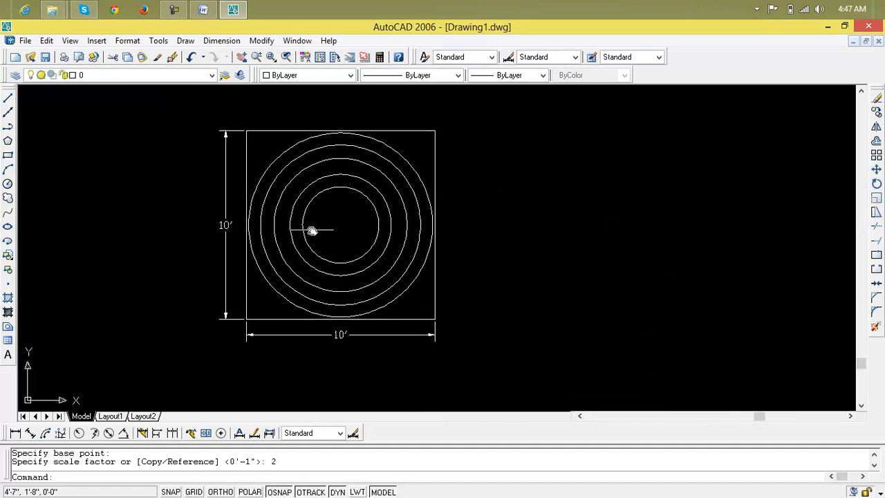
{"action": "scroll", "coordinate": [339, 332], "scroll_direction": "up", "scroll_amount": 2}
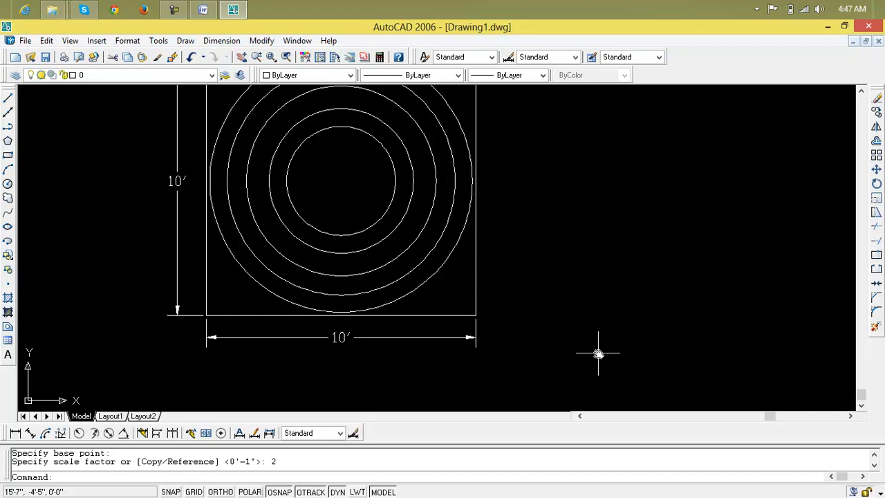
{"action": "scroll", "coordinate": [598, 354], "scroll_direction": "down", "scroll_amount": 2}
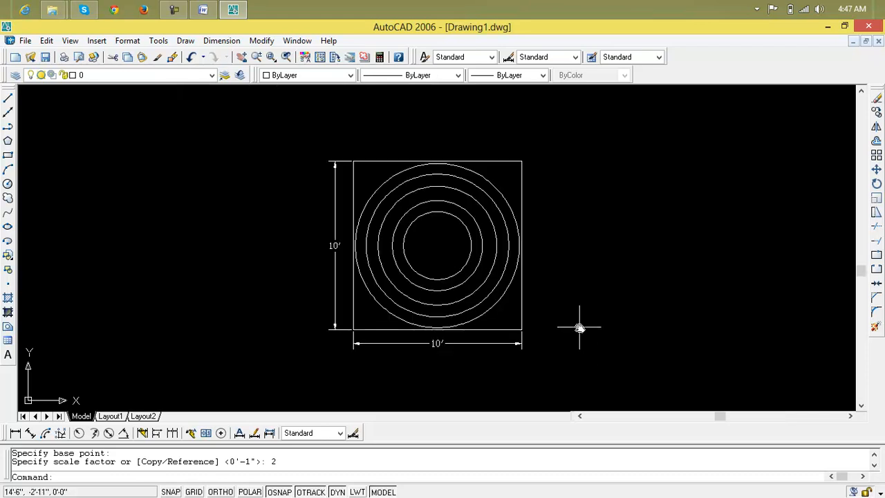
Step: Scale the square, circles and both dimensions by a factor of 2 about the circles' common center
{"action": "type", "text": "sc"}
{"action": "key", "text": "Return"}
{"action": "left_click", "coordinate": [574, 163]}
{"action": "left_click", "coordinate": [313, 336]}
{"action": "key", "text": "Return"}
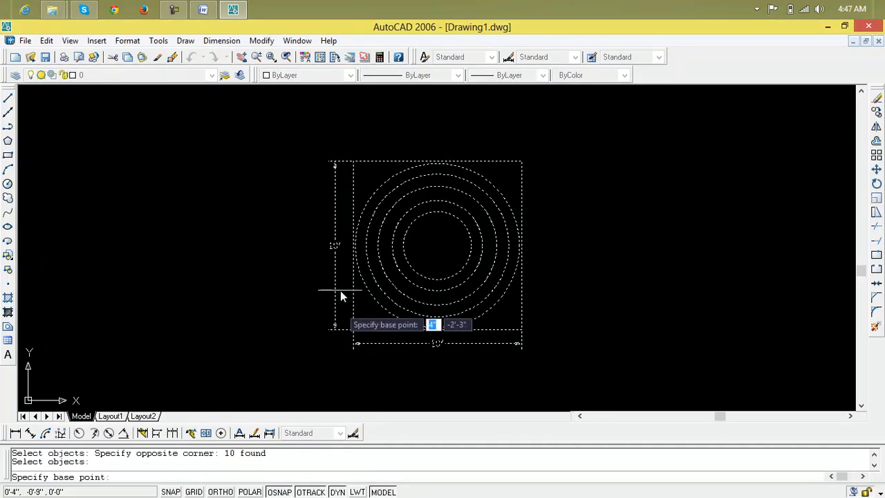
{"action": "left_click", "coordinate": [438, 245]}
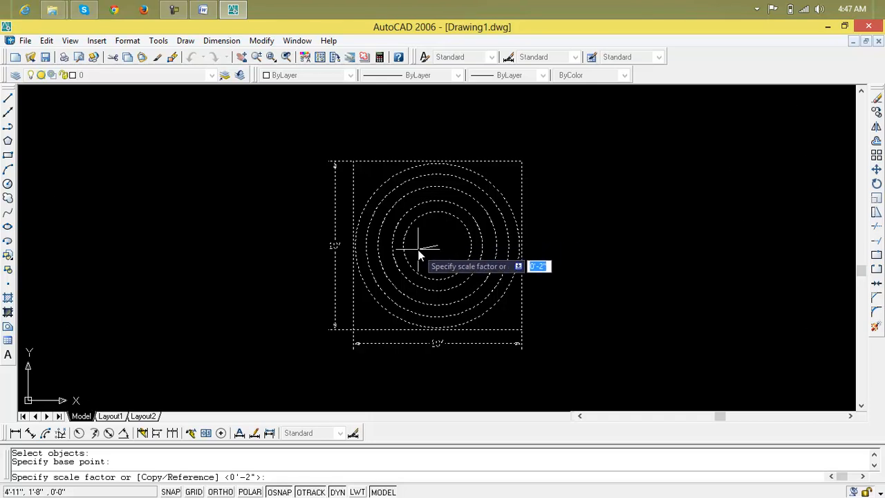
{"action": "type", "text": "2"}
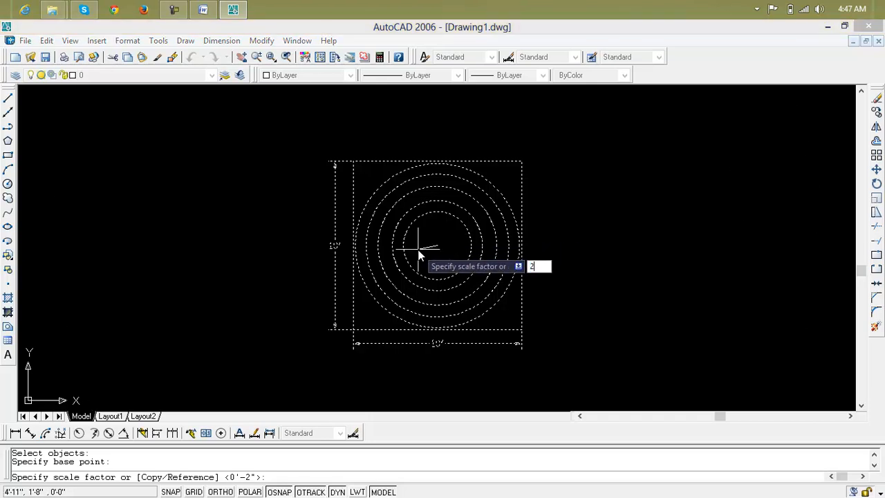
{"action": "key", "text": "Return"}
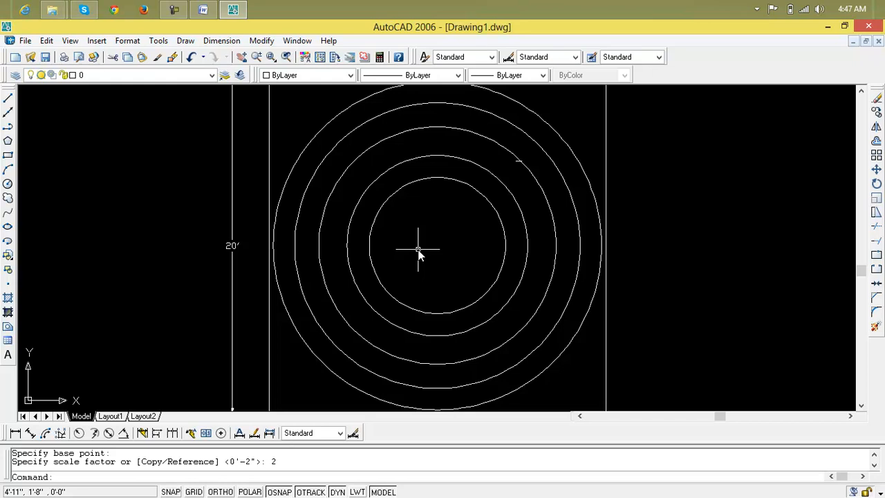
{"action": "scroll", "coordinate": [418, 253], "scroll_direction": "down", "scroll_amount": 2}
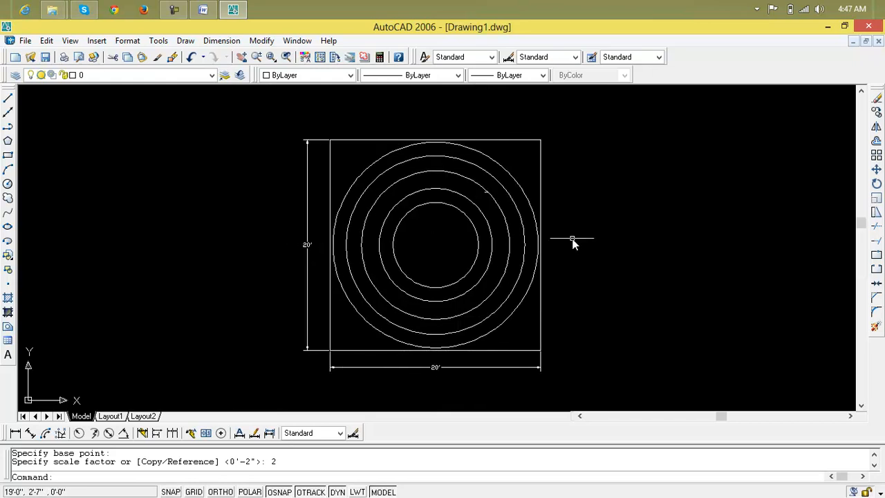
Step: Erase the short stray line on the middle circle's upper-right part and fit the whole drawing in view
{"action": "scroll", "coordinate": [494, 197], "scroll_direction": "up", "scroll_amount": 5}
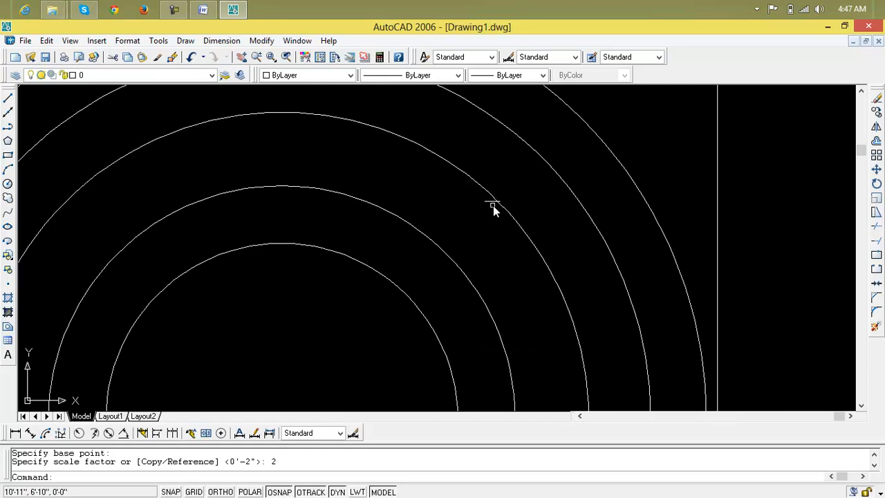
{"action": "left_click", "coordinate": [488, 202]}
{"action": "key", "text": "Delete"}
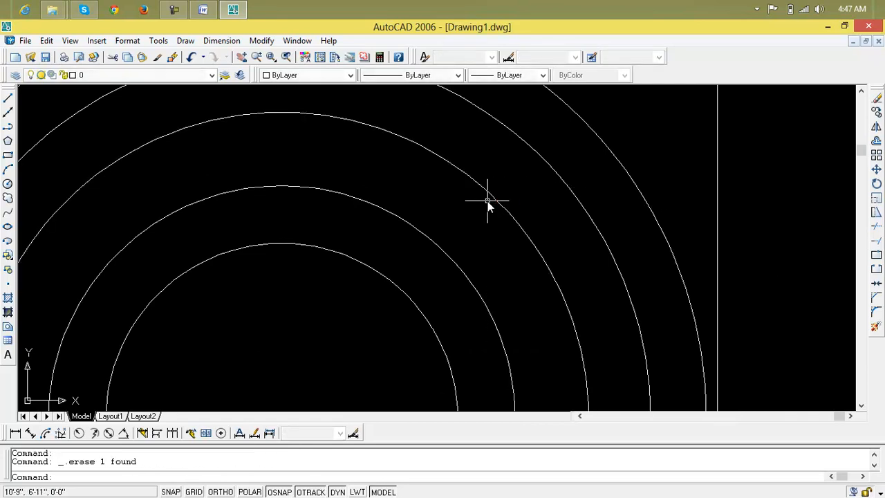
{"action": "scroll", "coordinate": [487, 201], "scroll_direction": "down", "scroll_amount": 5}
{"action": "scroll", "coordinate": [510, 273], "scroll_direction": "up", "scroll_amount": 2}
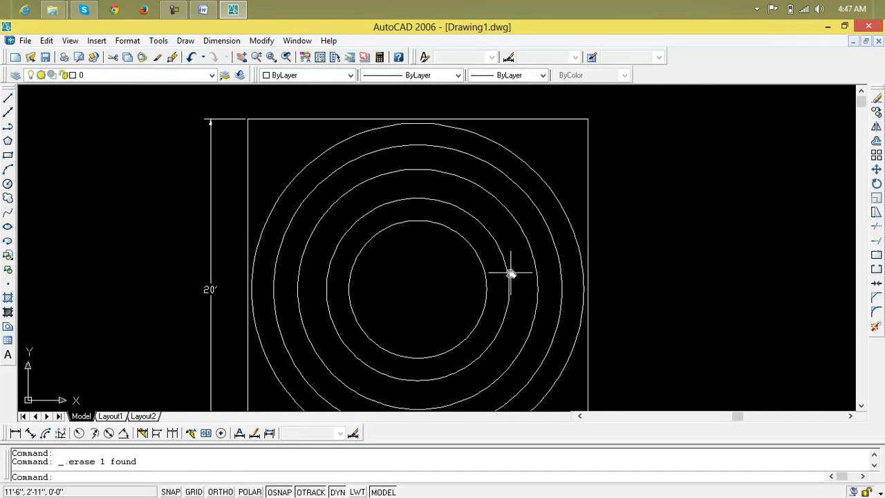
{"action": "type", "text": "z"}
{"action": "key", "text": "Return"}
{"action": "type", "text": "a"}
{"action": "key", "text": "Return"}
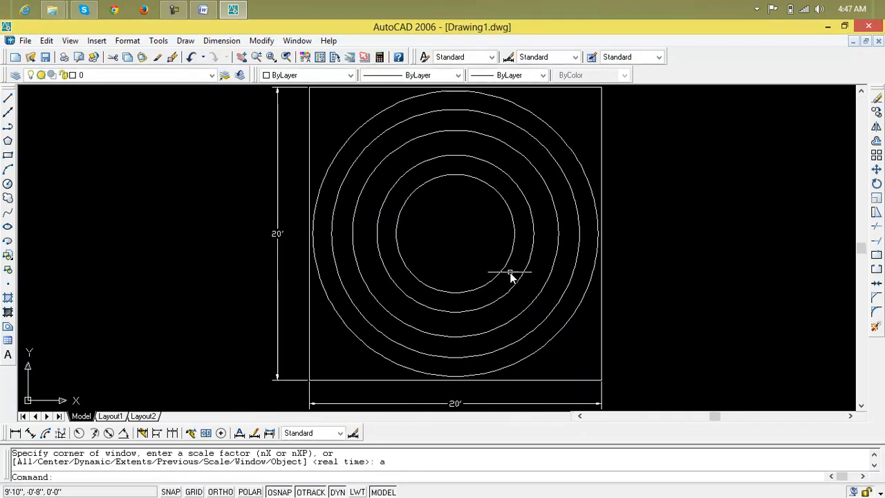
{"action": "scroll", "coordinate": [510, 276], "scroll_direction": "down", "scroll_amount": 2}
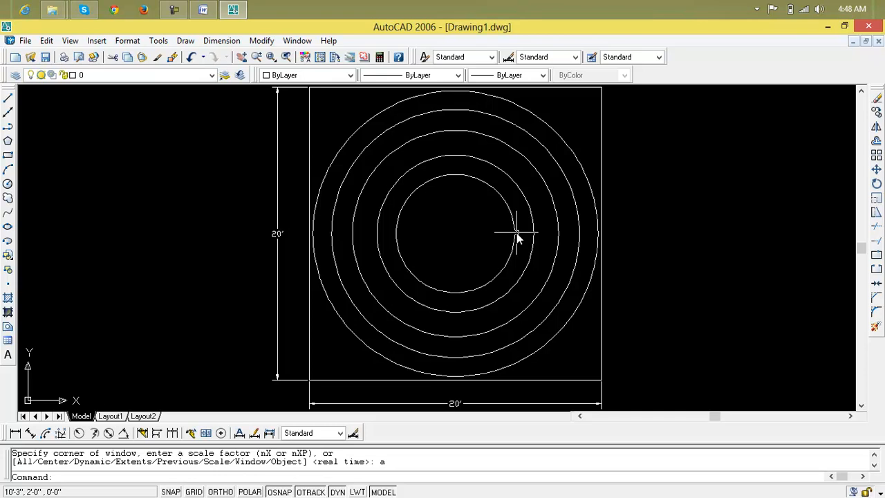
{"action": "key", "text": "Escape"}
{"action": "key", "text": "Escape"}
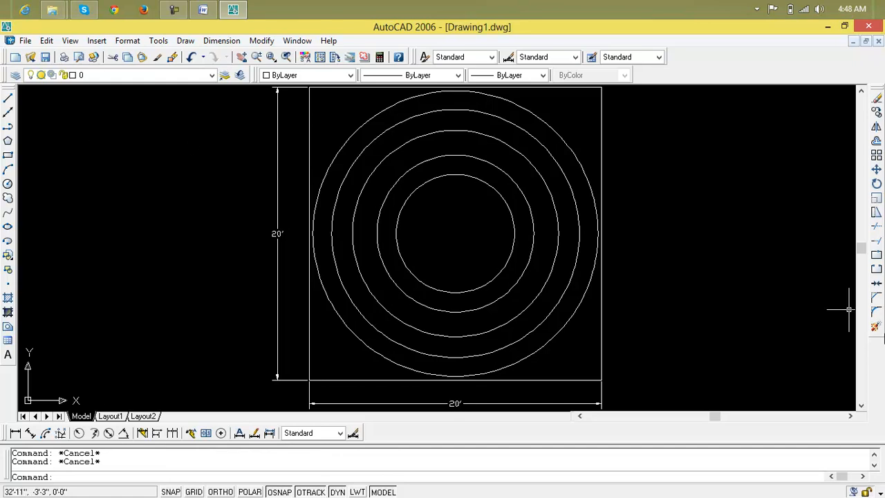
Step: Scale the square, circles and left dimension by Reference about the circles' center, with reference length 20 and new length 6'
{"action": "type", "text": "sc"}
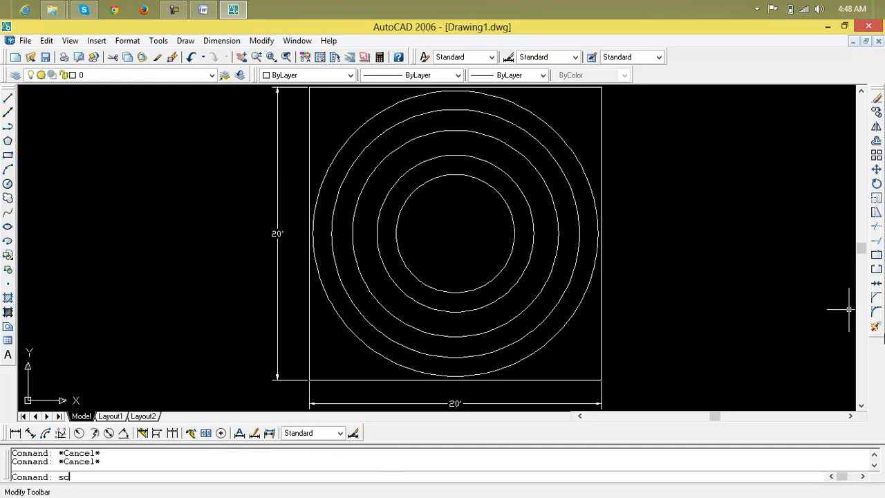
{"action": "key", "text": "Return"}
{"action": "left_click", "coordinate": [640, 157]}
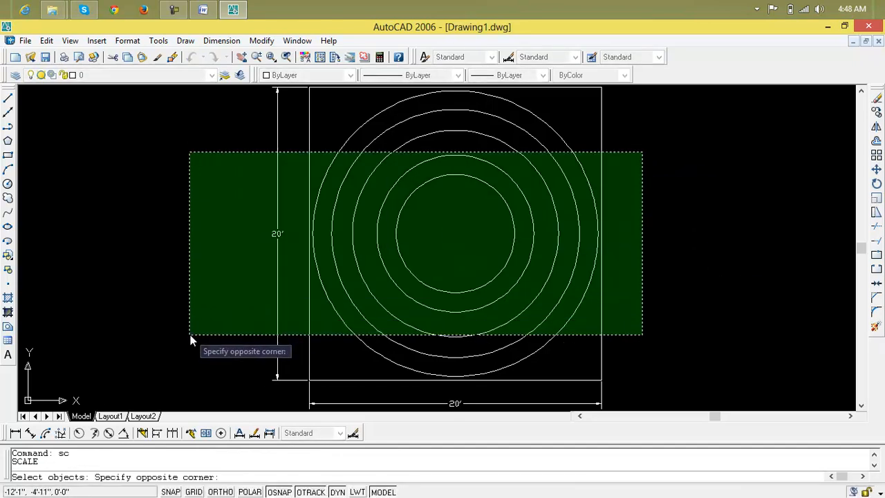
{"action": "left_click", "coordinate": [192, 336]}
{"action": "key", "text": "Return"}
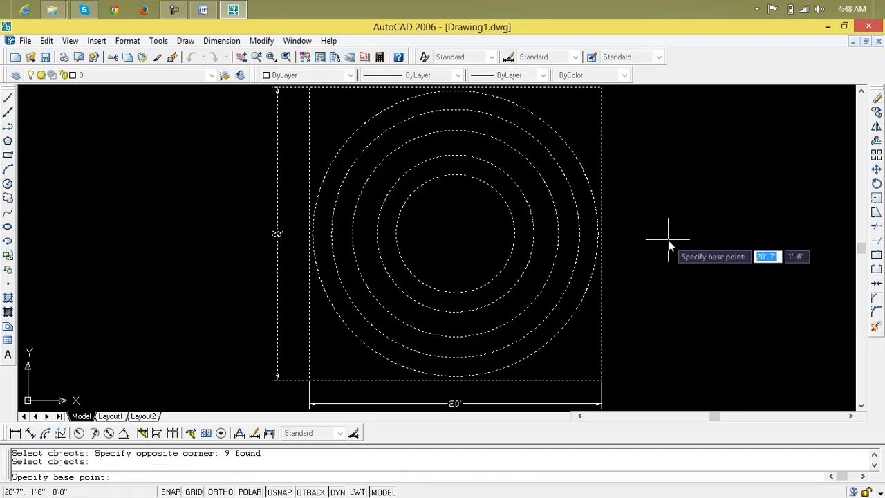
{"action": "left_click", "coordinate": [454, 232]}
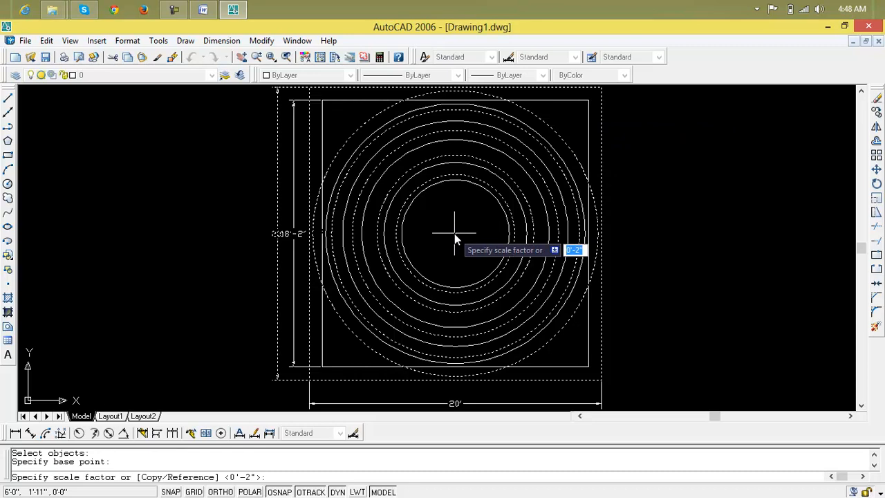
{"action": "type", "text": "r"}
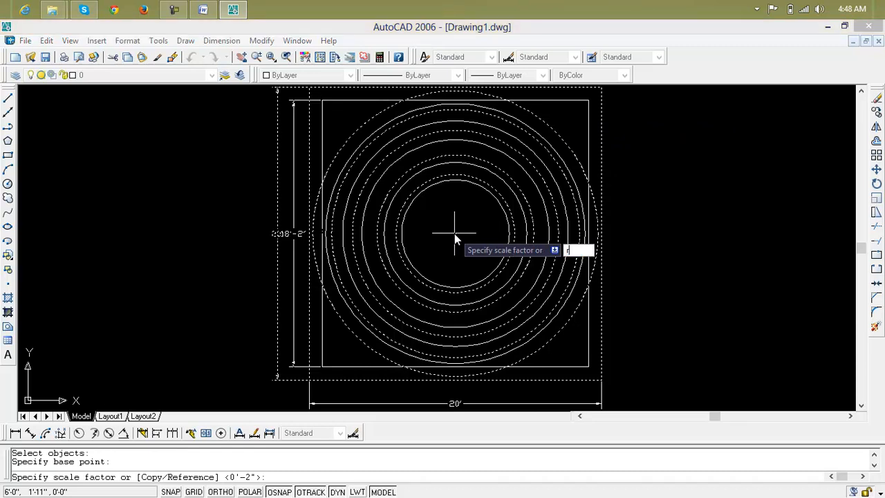
{"action": "key", "text": "Return"}
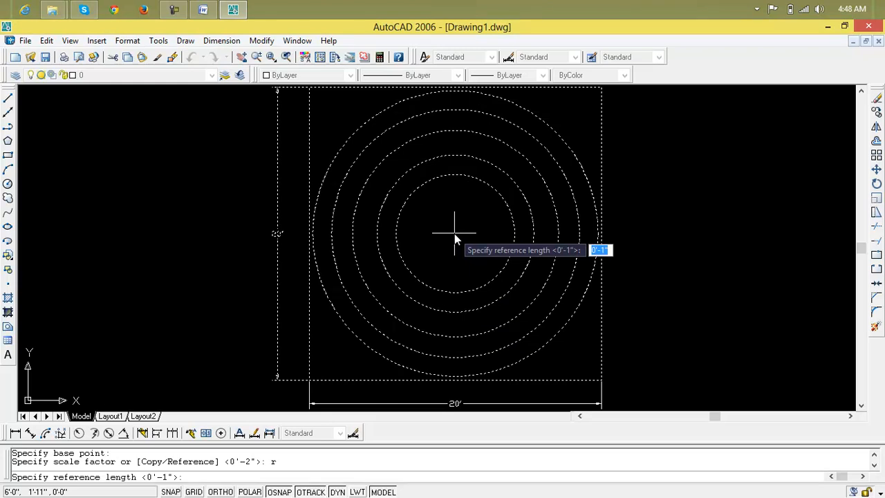
{"action": "type", "text": "20"}
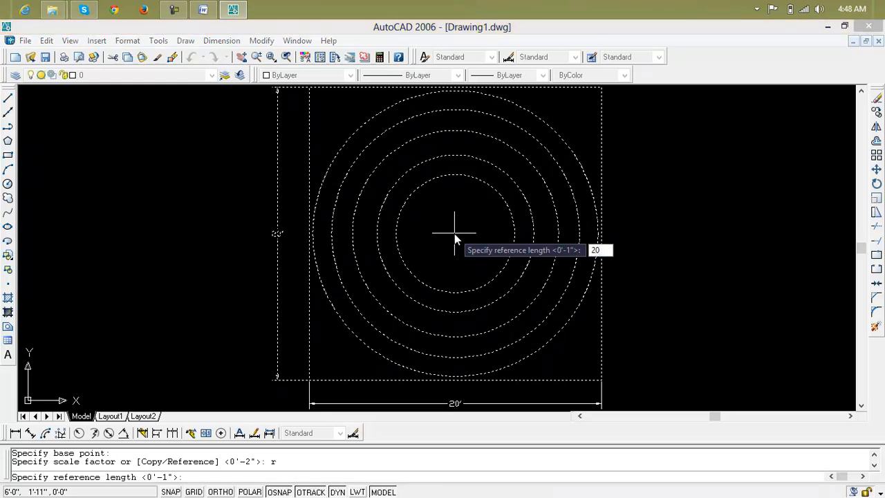
{"action": "key", "text": "Return"}
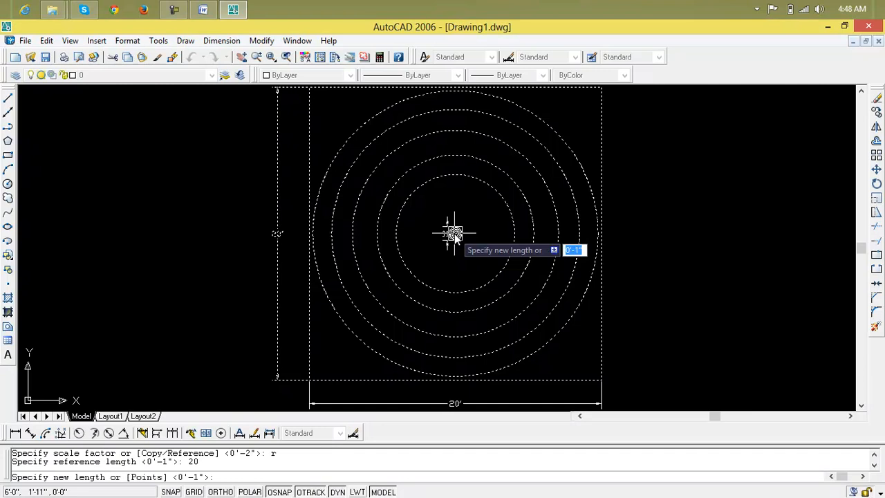
{"action": "type", "text": "6"}
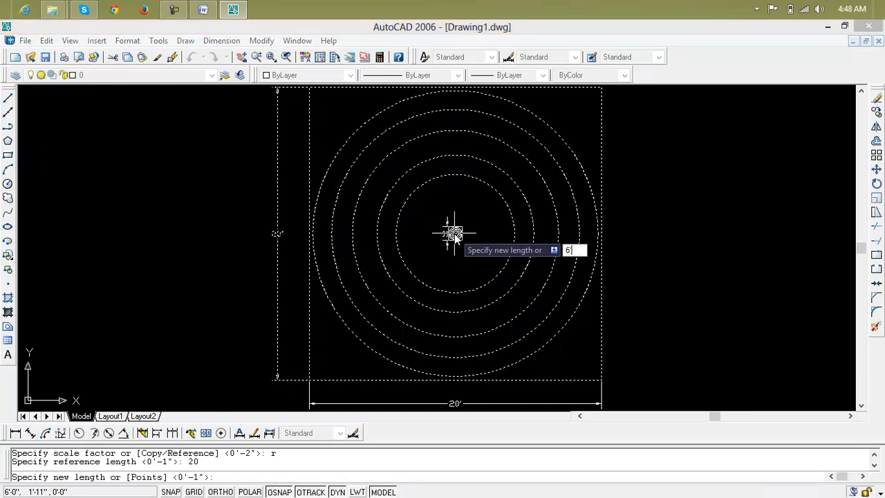
{"action": "type", "text": "'"}
{"action": "key", "text": "Return"}
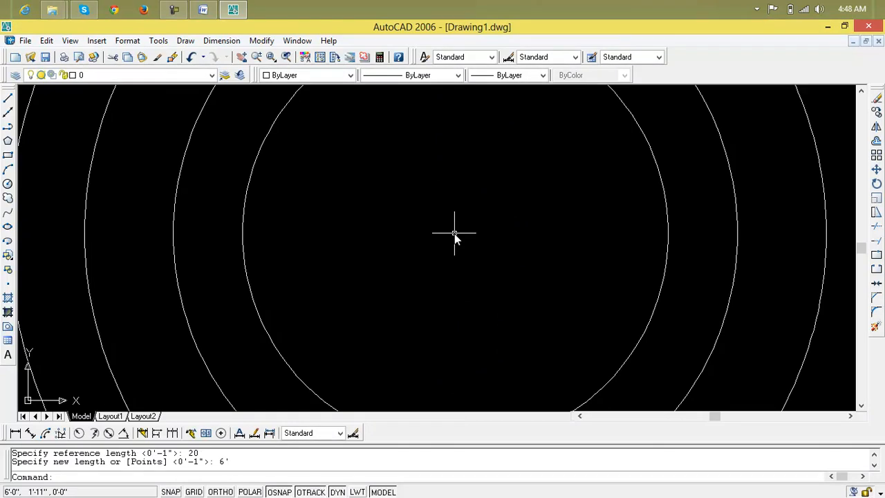
Step: Fit the whole drawing in view and examine the dimension text on the square's left side up close
{"action": "type", "text": "z"}
{"action": "key", "text": "Return"}
{"action": "type", "text": "a"}
{"action": "key", "text": "Return"}
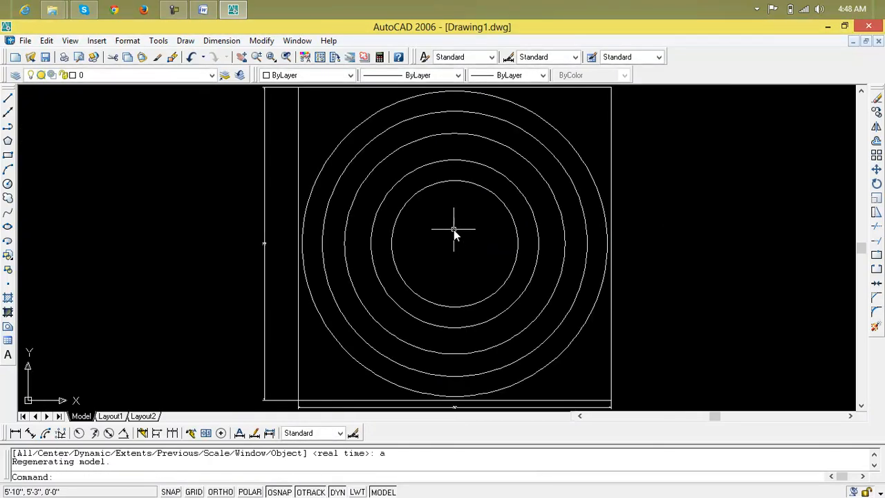
{"action": "scroll", "coordinate": [269, 243], "scroll_direction": "up", "scroll_amount": 10}
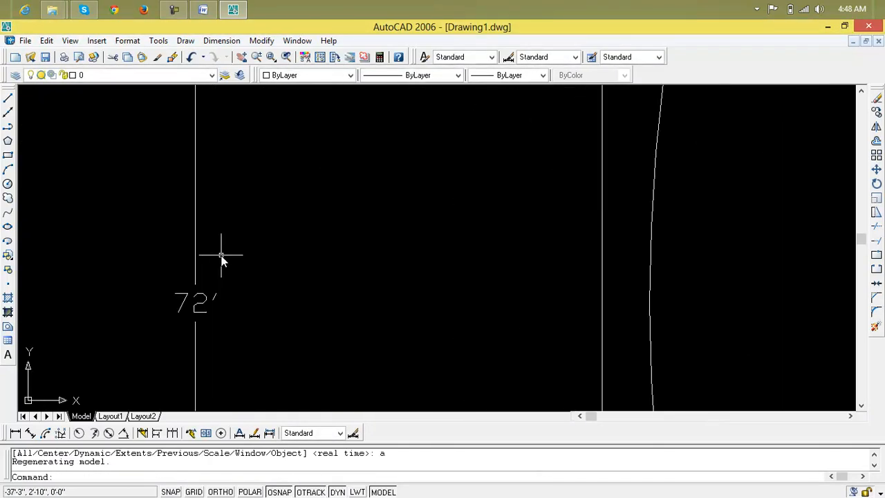
{"action": "scroll", "coordinate": [222, 257], "scroll_direction": "down", "scroll_amount": 8}
{"action": "scroll", "coordinate": [270, 254], "scroll_direction": "up", "scroll_amount": 4}
{"action": "middle_click_drag", "start_coordinate": [272, 251], "coordinate": [330, 269]}
{"action": "scroll", "coordinate": [349, 277], "scroll_direction": "down", "scroll_amount": 4}
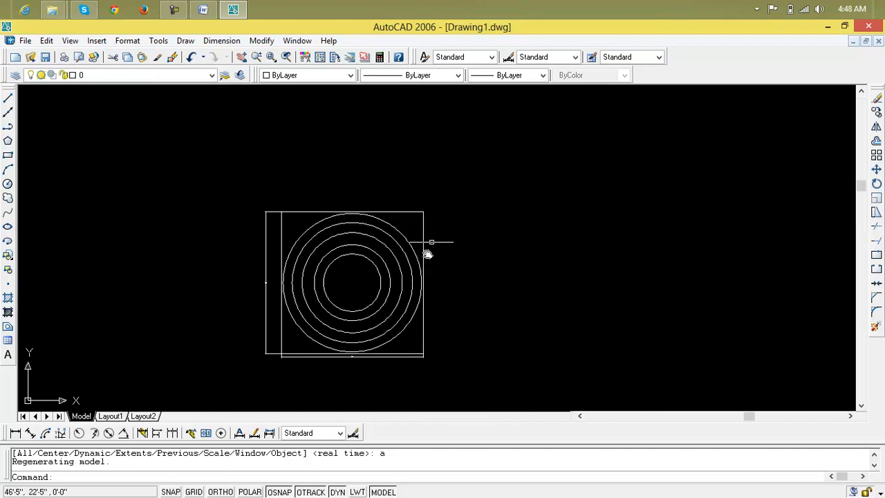
{"action": "key", "text": "Escape"}
{"action": "key", "text": "Escape"}
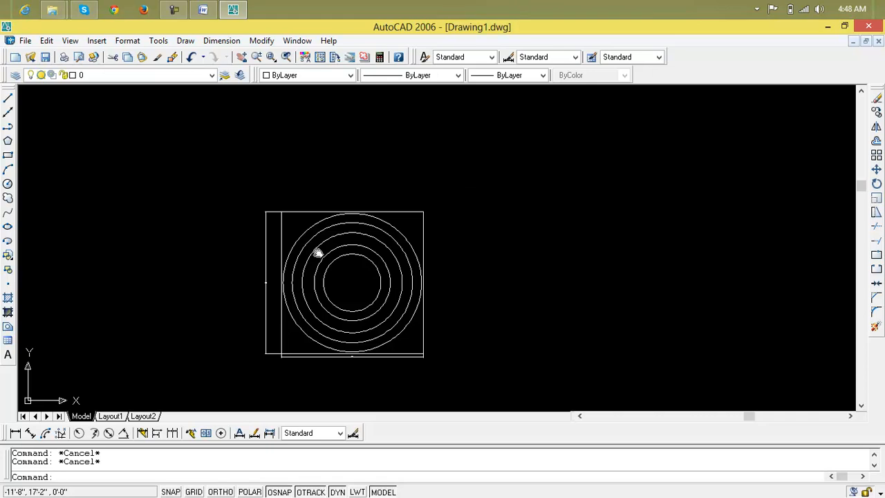
Step: Scale the square, circles and bottom dimension by Reference about the circles' center, with reference length 72' and new length 5'
{"action": "type", "text": "sc"}
{"action": "key", "text": "Return"}
{"action": "left_click", "coordinate": [538, 186]}
{"action": "left_click", "coordinate": [297, 385]}
{"action": "key", "text": "Return"}
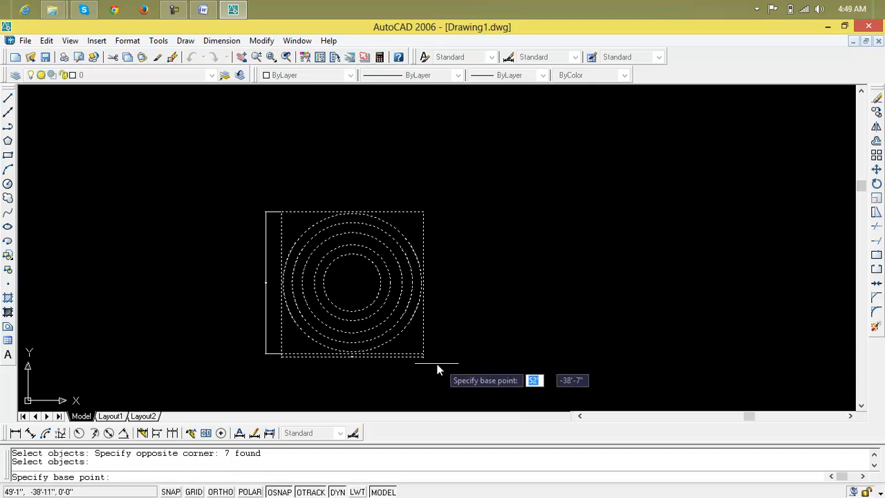
{"action": "left_click", "coordinate": [353, 281]}
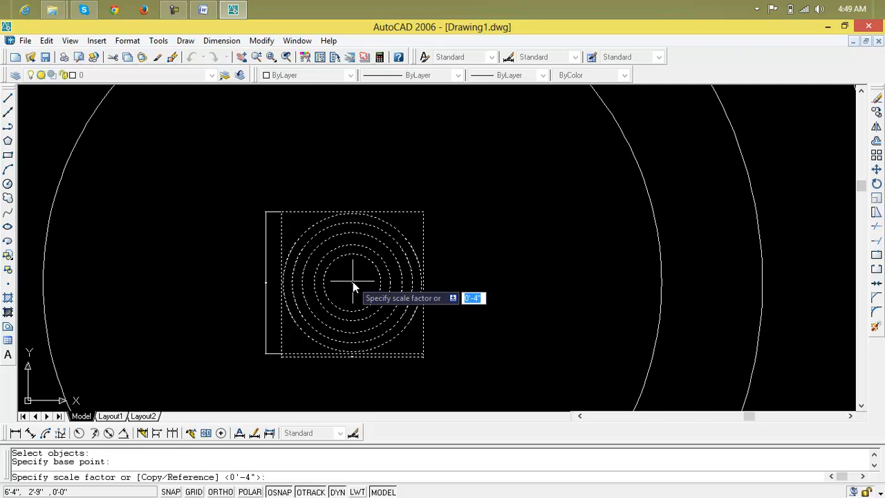
{"action": "type", "text": "r"}
{"action": "key", "text": "Return"}
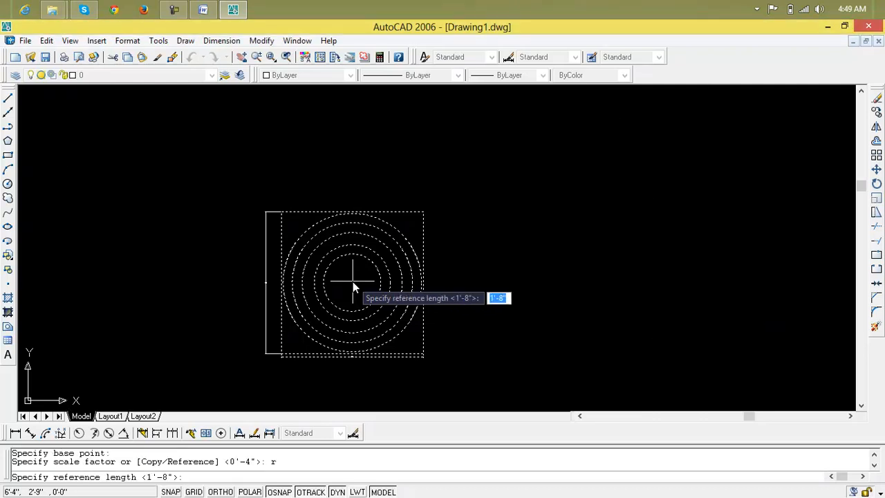
{"action": "scroll", "coordinate": [267, 298], "scroll_direction": "up", "scroll_amount": 5}
{"action": "scroll", "coordinate": [268, 270], "scroll_direction": "up", "scroll_amount": 3}
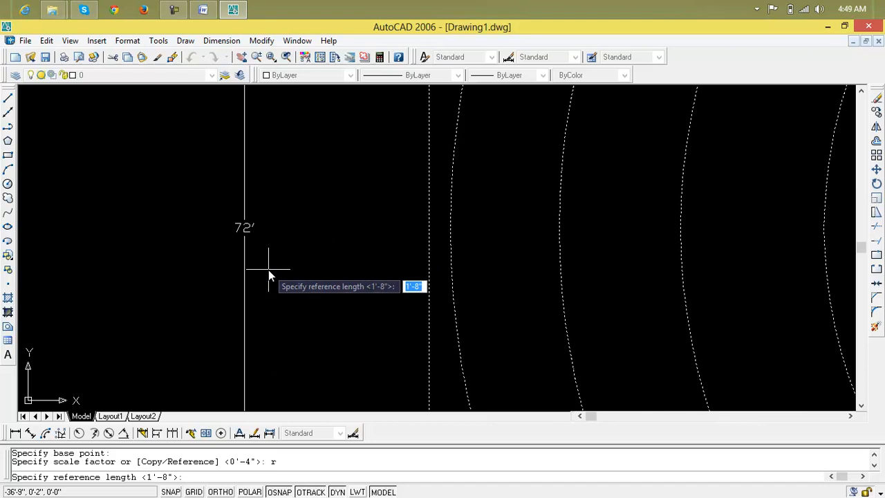
{"action": "type", "text": "72"}
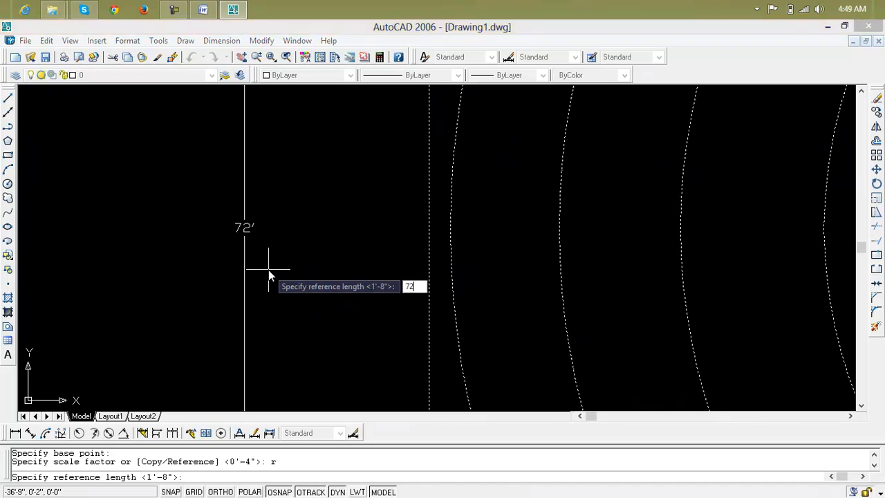
{"action": "key", "text": "Return"}
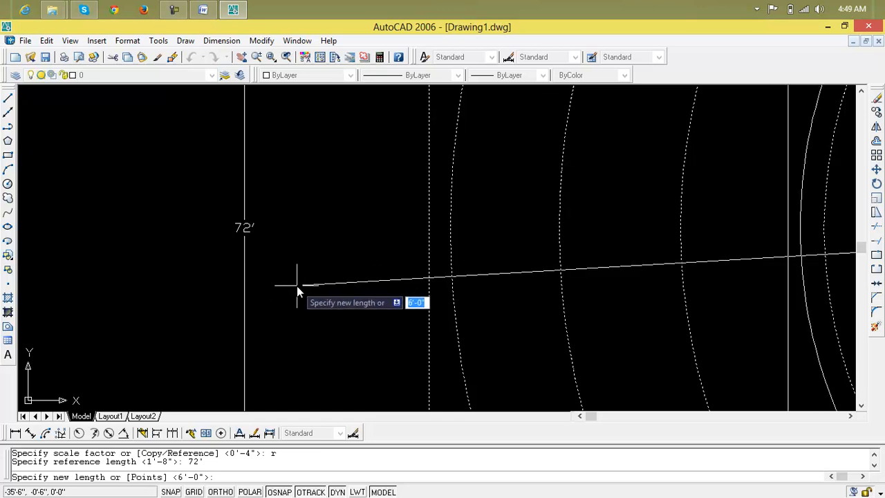
{"action": "type", "text": "5"}
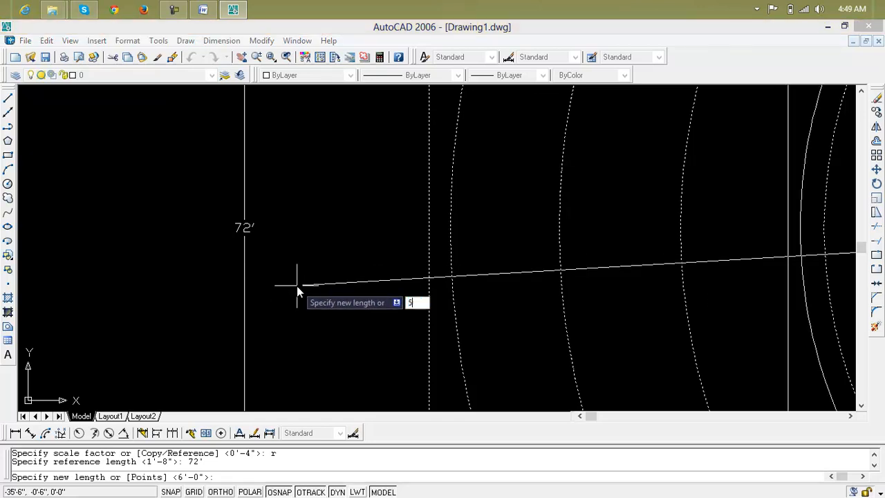
{"action": "key", "text": "Return"}
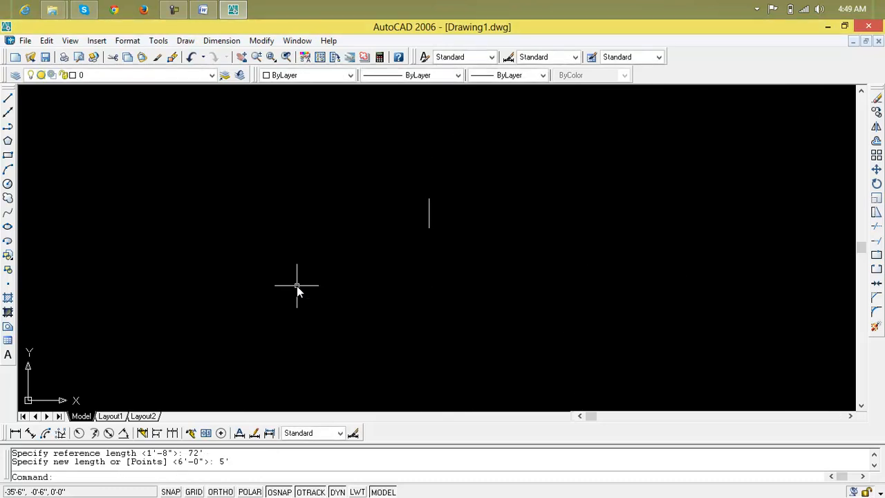
Step: Show the whole drawing and examine the dimensions beside and below the rescaled square up close
{"action": "type", "text": "z"}
{"action": "key", "text": "Return"}
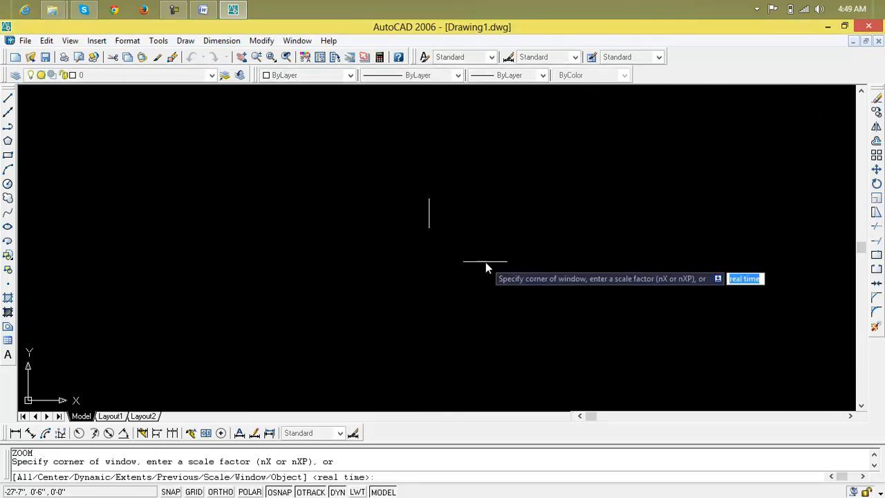
{"action": "type", "text": "a"}
{"action": "key", "text": "Return"}
{"action": "scroll", "coordinate": [692, 273], "scroll_direction": "down", "scroll_amount": 3}
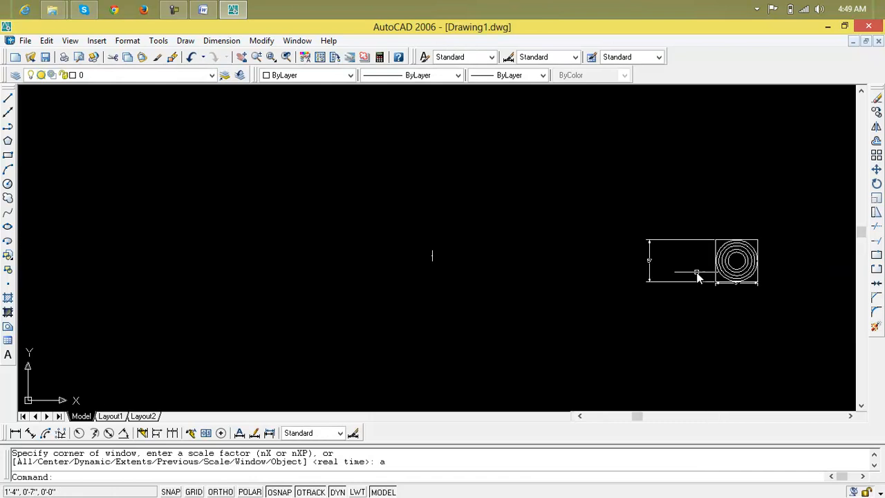
{"action": "middle_click_drag", "start_coordinate": [696, 267], "coordinate": [556, 288]}
{"action": "scroll", "coordinate": [586, 288], "scroll_direction": "up", "scroll_amount": 5}
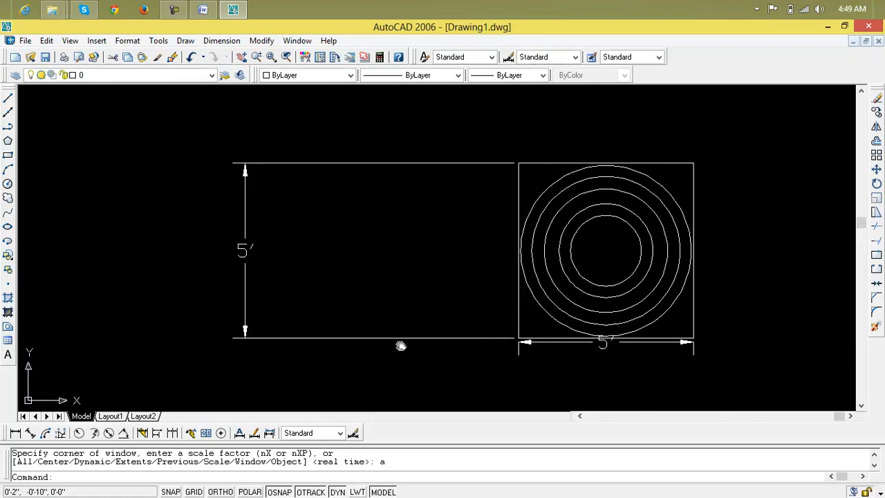
{"action": "left_click", "coordinate": [767, 123]}
{"action": "left_click", "coordinate": [709, 180]}
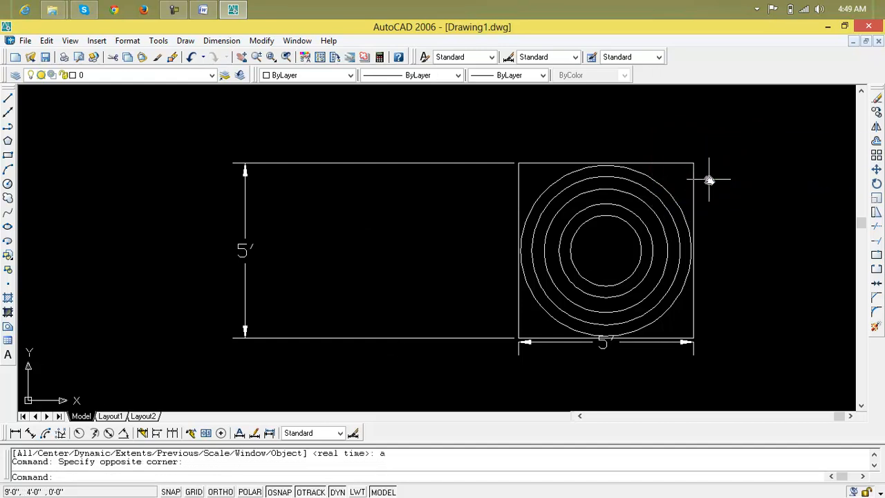
{"action": "key", "text": "Escape"}
{"action": "key", "text": "Escape"}
{"action": "scroll", "coordinate": [682, 337], "scroll_direction": "up", "scroll_amount": 2}
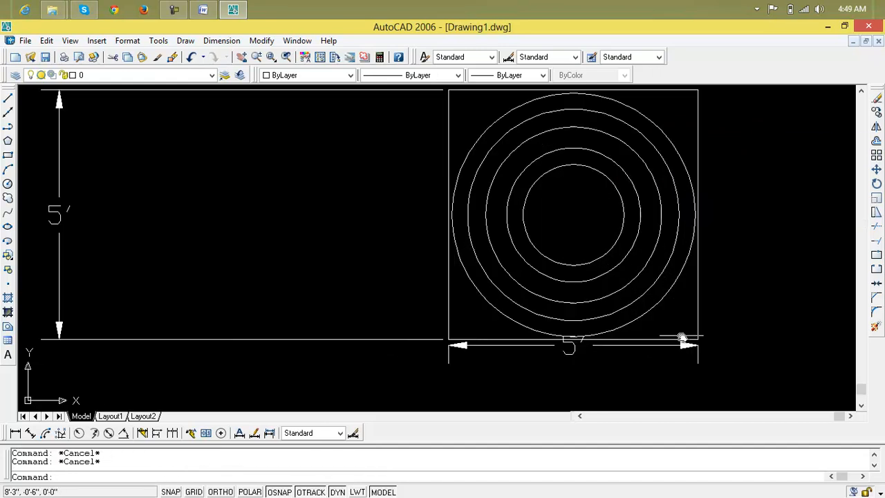
{"action": "scroll", "coordinate": [682, 337], "scroll_direction": "up", "scroll_amount": 2}
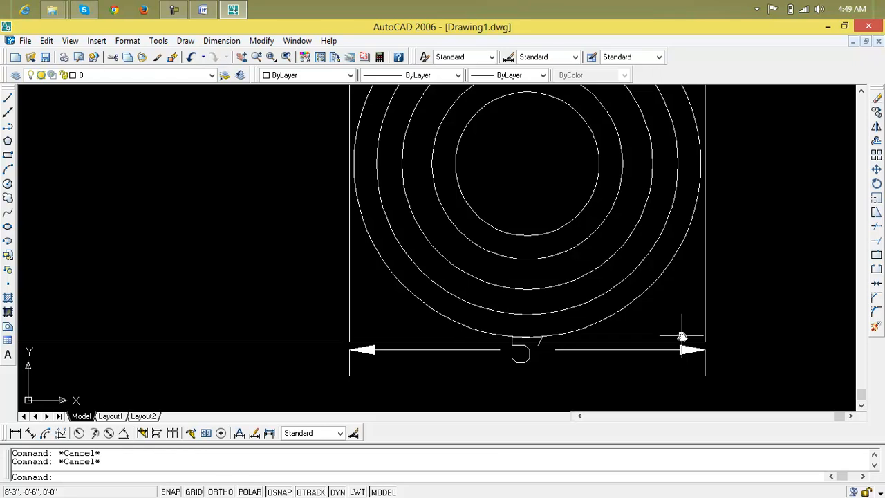
{"action": "scroll", "coordinate": [682, 337], "scroll_direction": "down", "scroll_amount": 5}
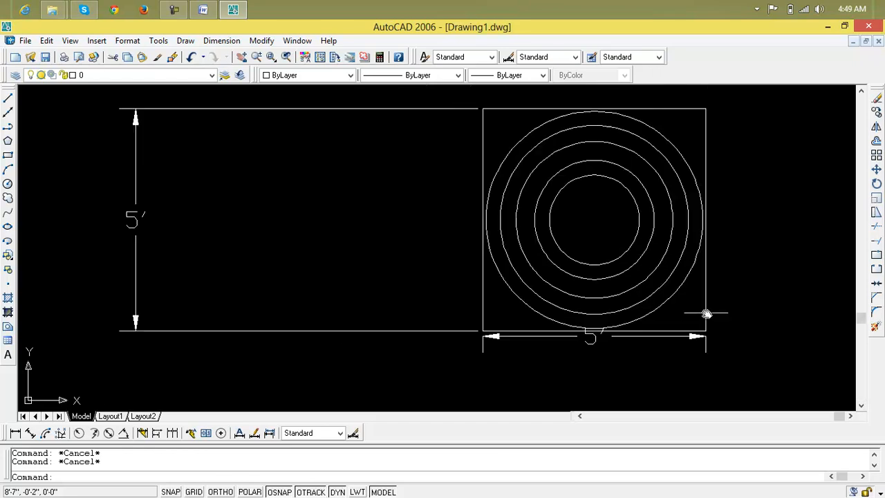
Step: Erase the square, its concentric circles and both dimensions, and minimize the program to show the desktop
{"action": "left_click", "coordinate": [798, 176]}
{"action": "left_click", "coordinate": [568, 364]}
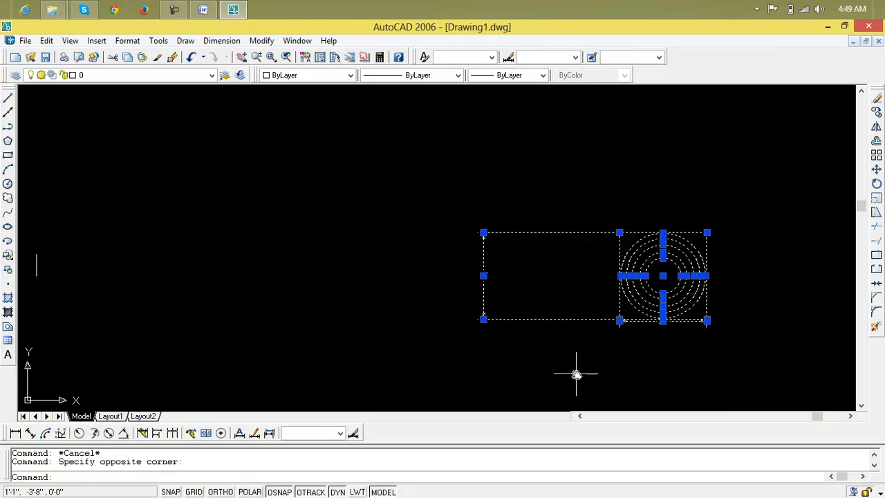
{"action": "key", "text": "Delete"}
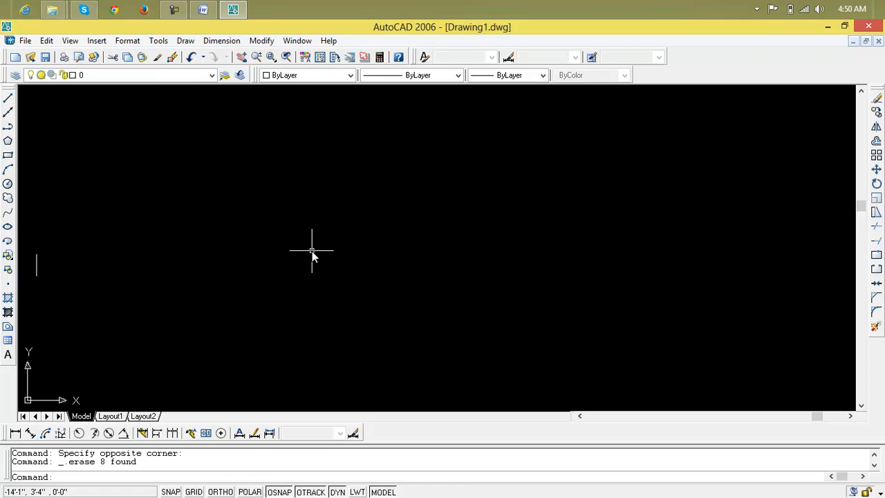
{"action": "left_click", "coordinate": [828, 26]}
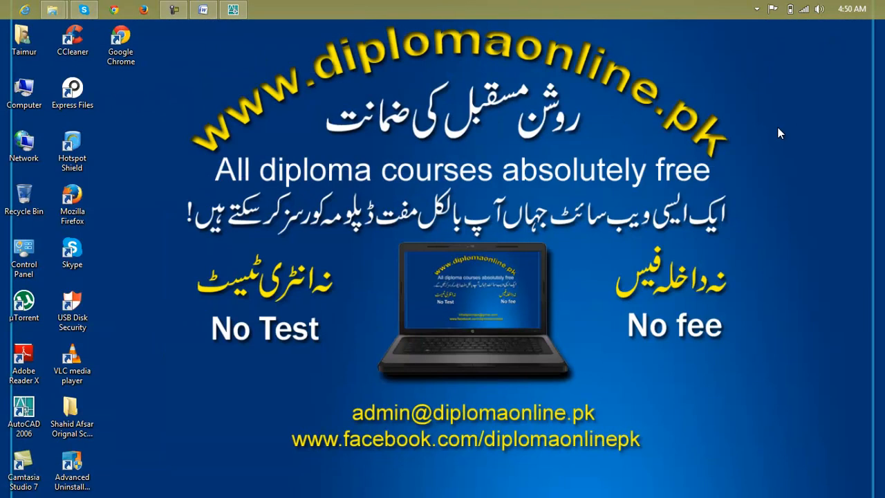